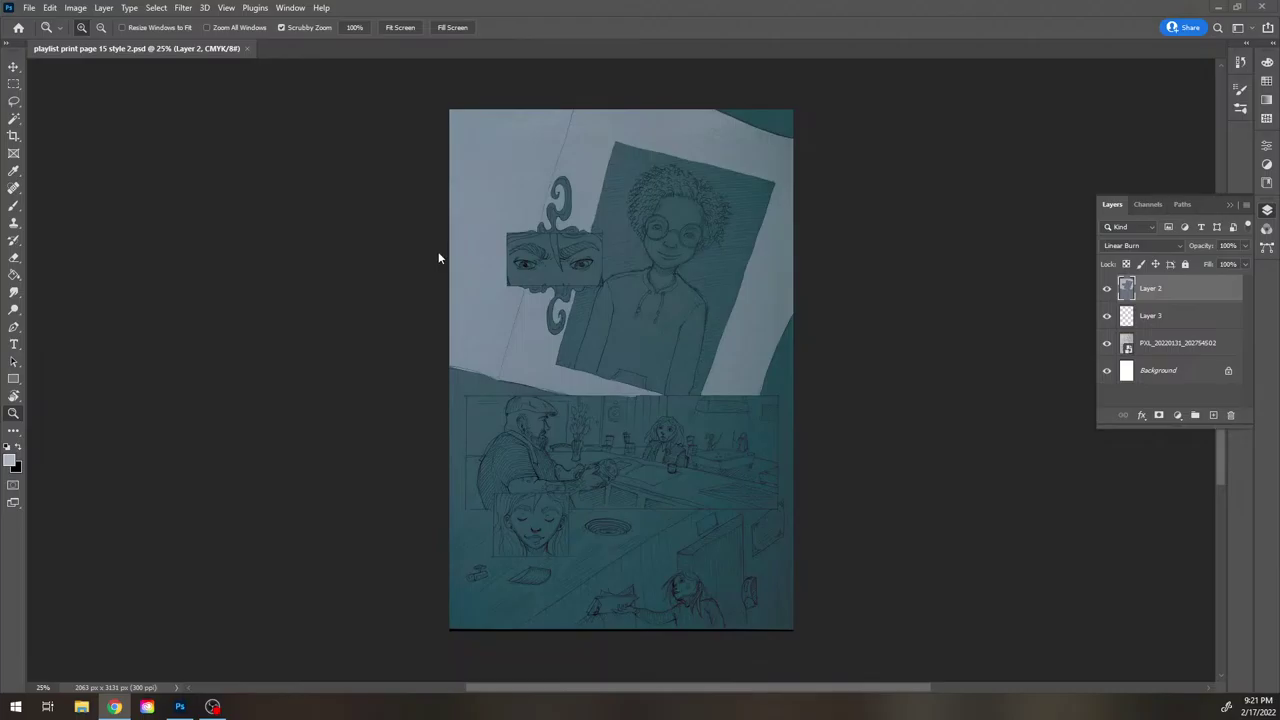
# Hide the sketch photo layer, sample the mid blue-grey, and set the foreground to a darker shade near #484d55
pyautogui.click(872, 353)
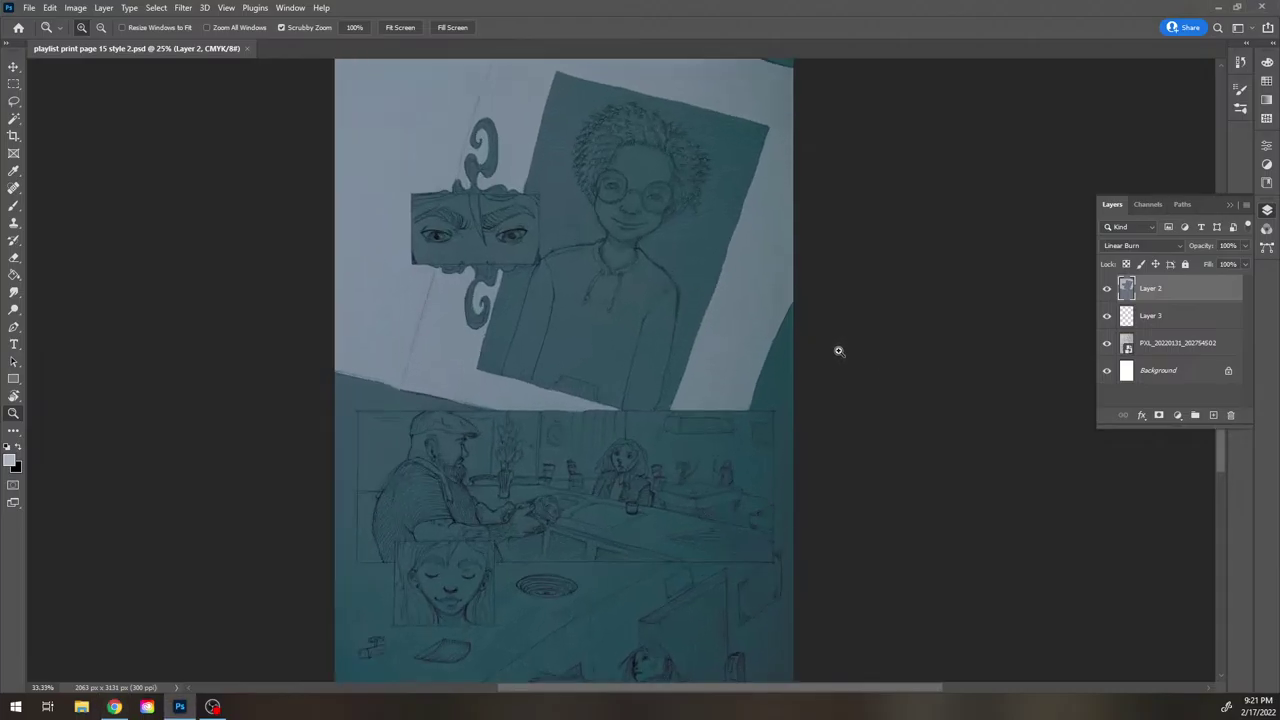
pyautogui.moveTo(666, 337); pyautogui.dragTo(694, 423)
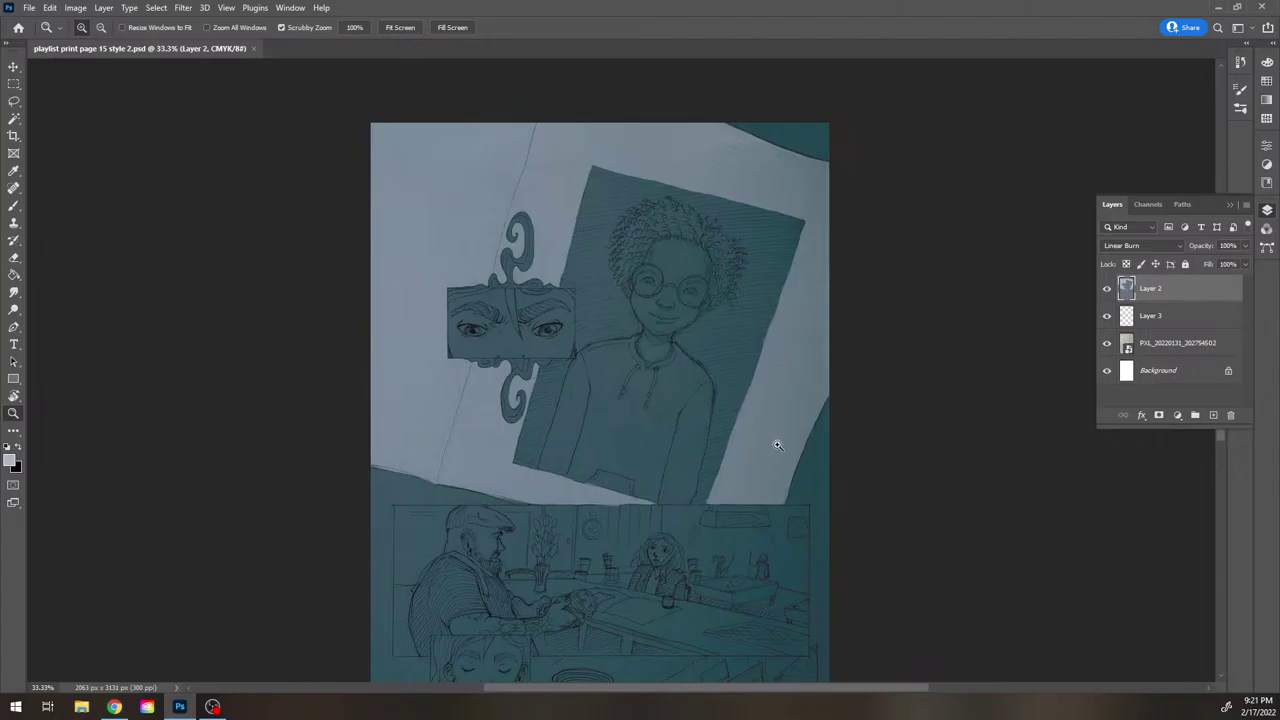
pyautogui.moveTo(766, 460); pyautogui.dragTo(783, 480)
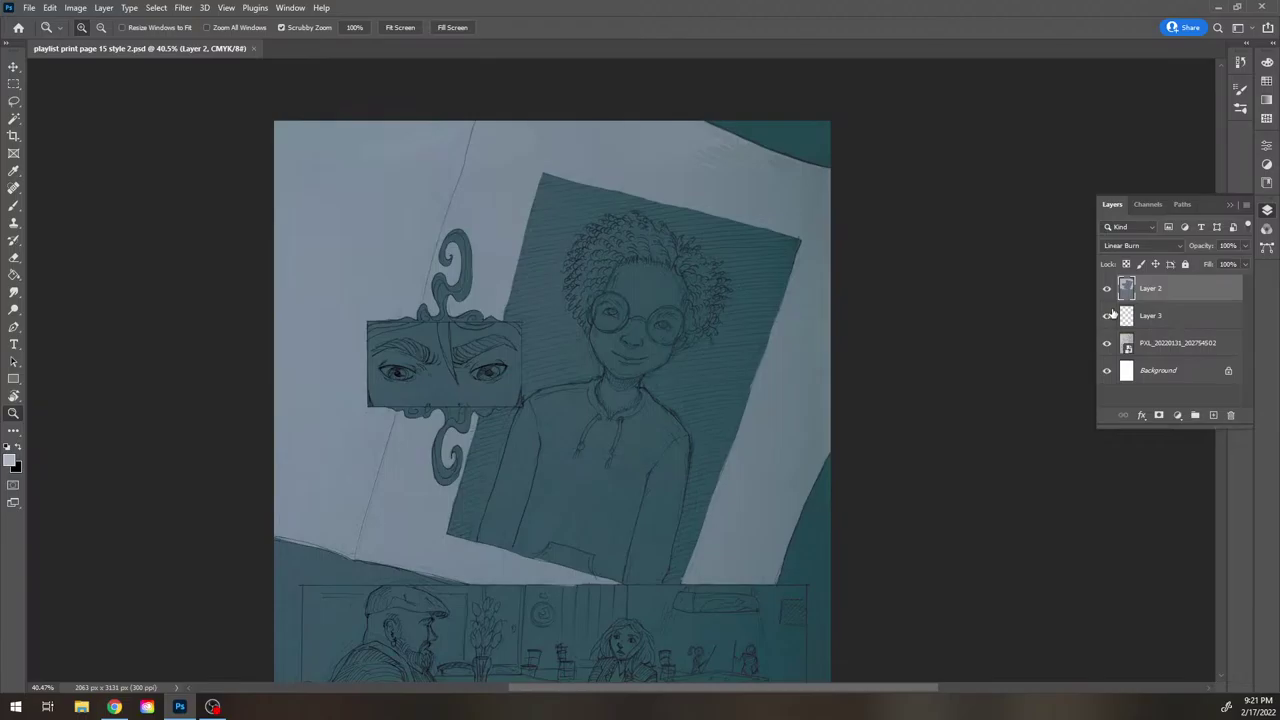
pyautogui.click(1108, 344)
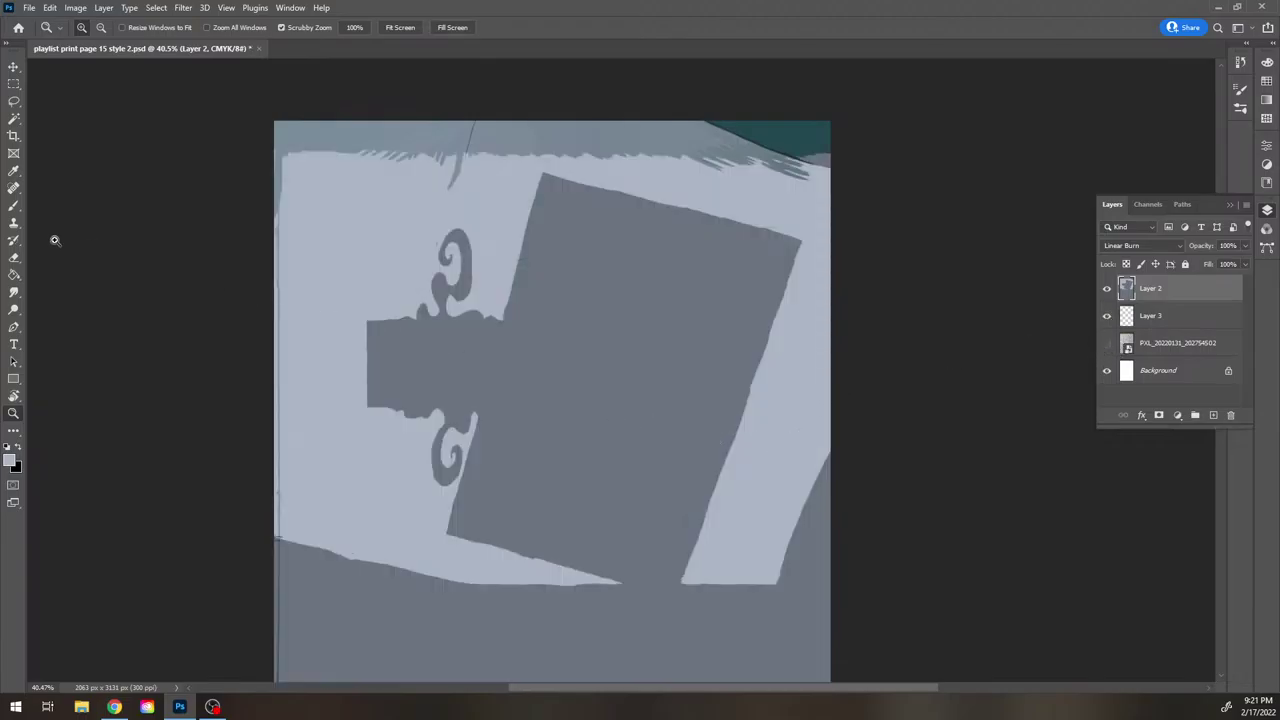
pyautogui.click(14, 170)
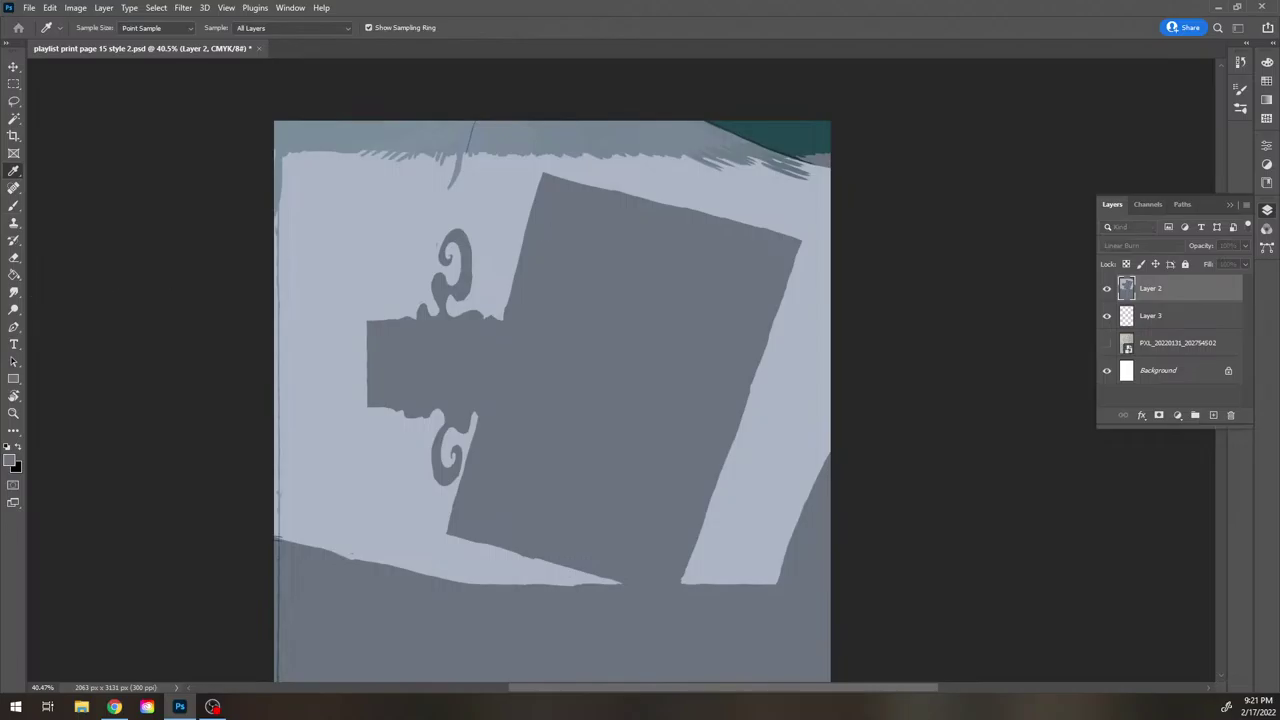
pyautogui.click(10, 460)
pyautogui.moveTo(140, 528); pyautogui.dragTo(753, 265)
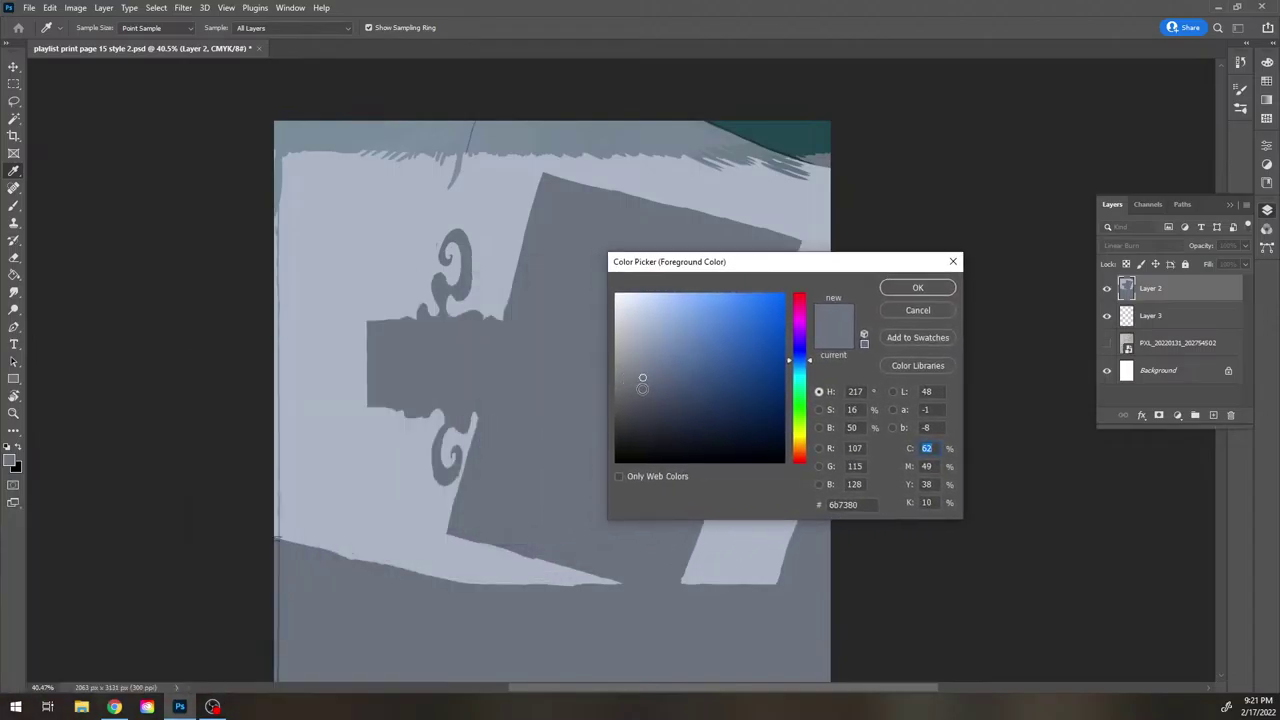
pyautogui.click(642, 396)
pyautogui.moveTo(642, 396); pyautogui.dragTo(640, 406)
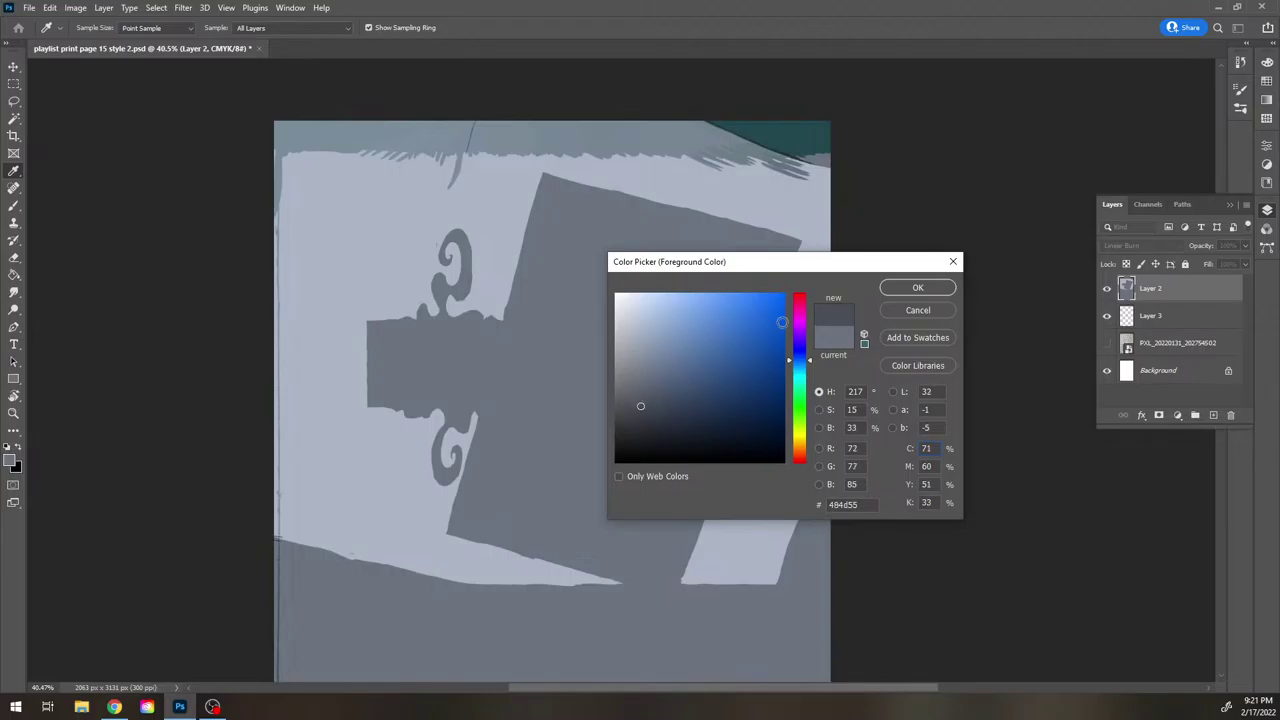
pyautogui.click(643, 409)
pyautogui.click(916, 288)
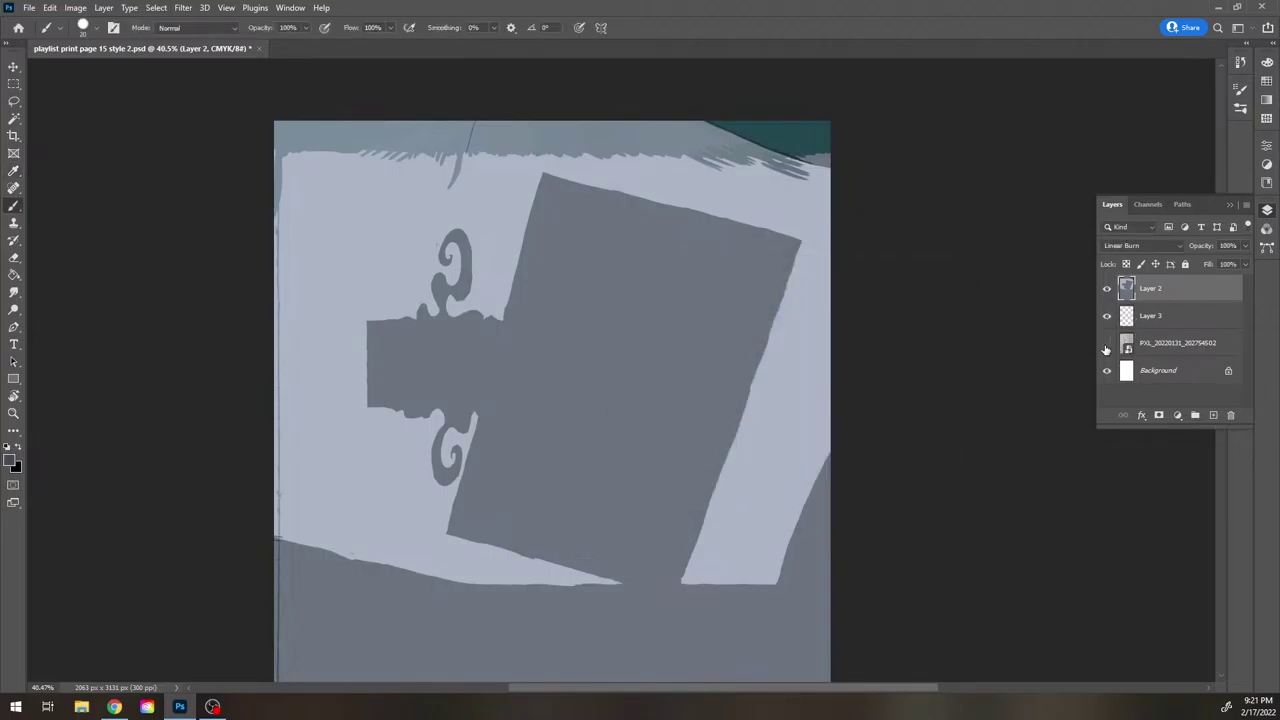
# Show the sketch photo layer, try a dark brush stroke in the shadow area at the page's right edge, and undo it
pyautogui.click(1106, 346)
pyautogui.scroll(-2, 794, 540)
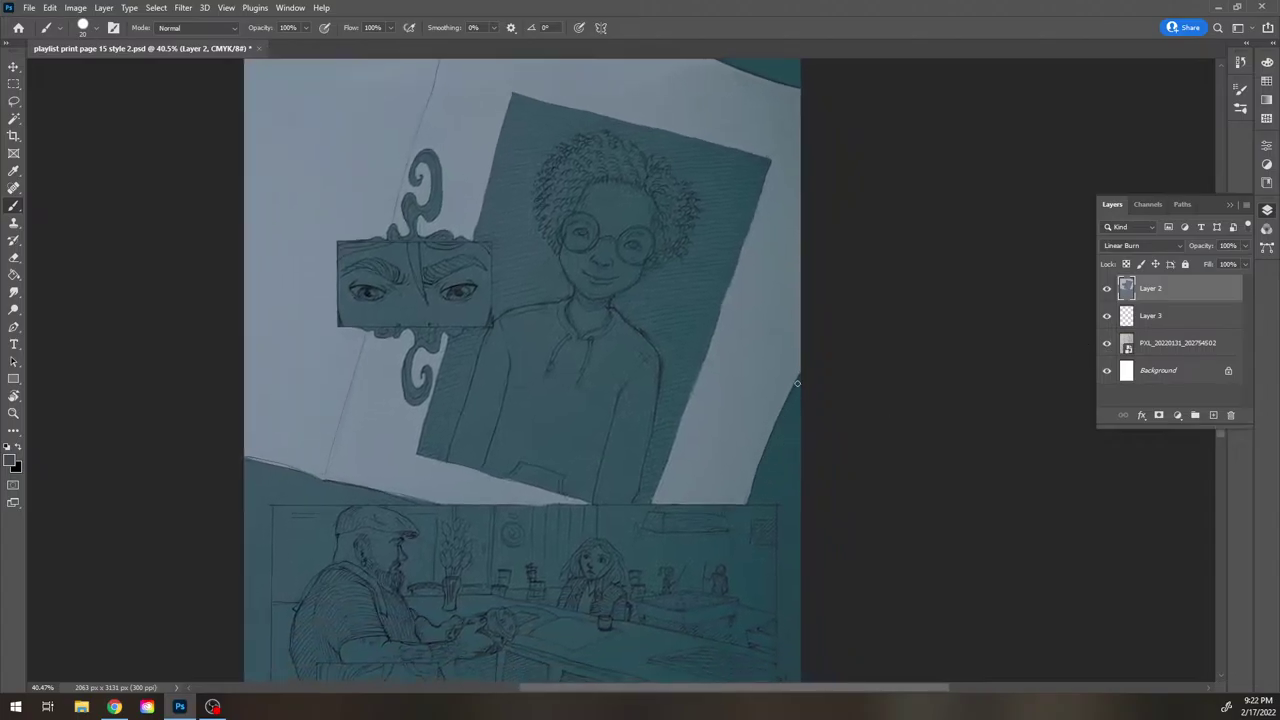
pyautogui.moveTo(798, 396); pyautogui.dragTo(785, 422)
pyautogui.click(1107, 343)
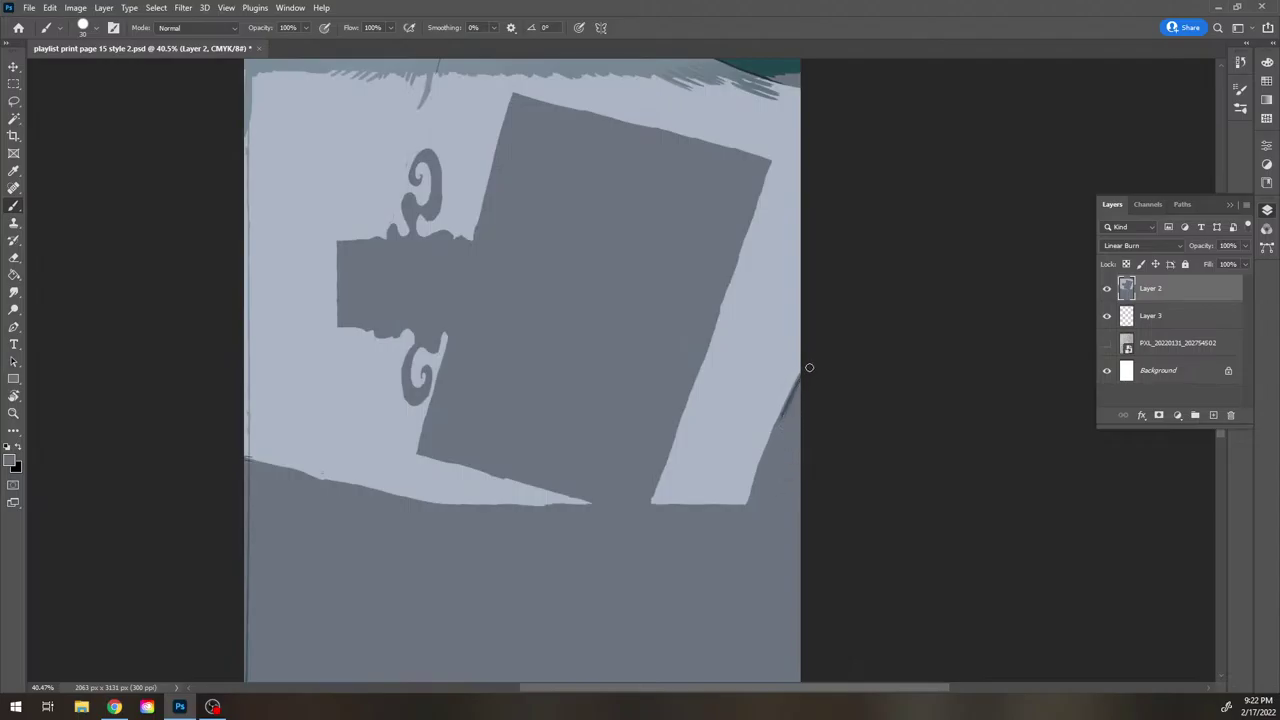
pyautogui.hotkey('ctrl', 'z')
# Set the foreground colour to blue-grey #595f69 and make the sketch photo layer visible
pyautogui.click(10, 460)
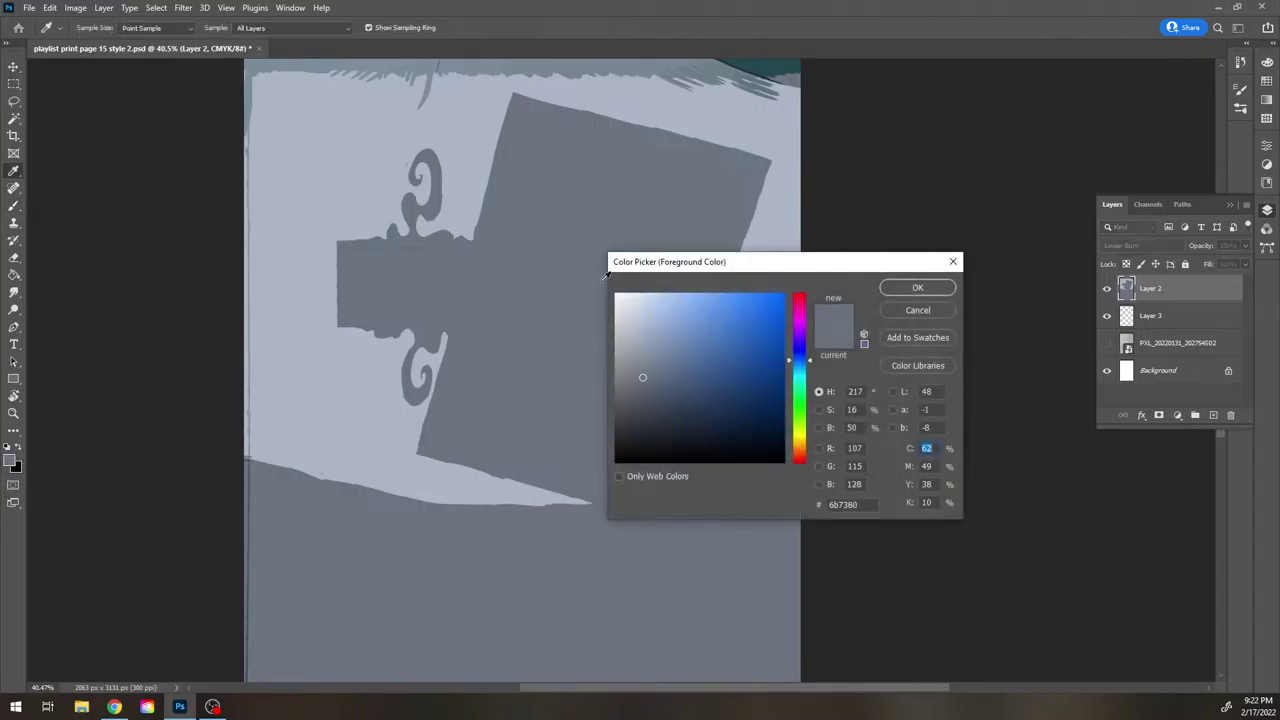
pyautogui.click(645, 393)
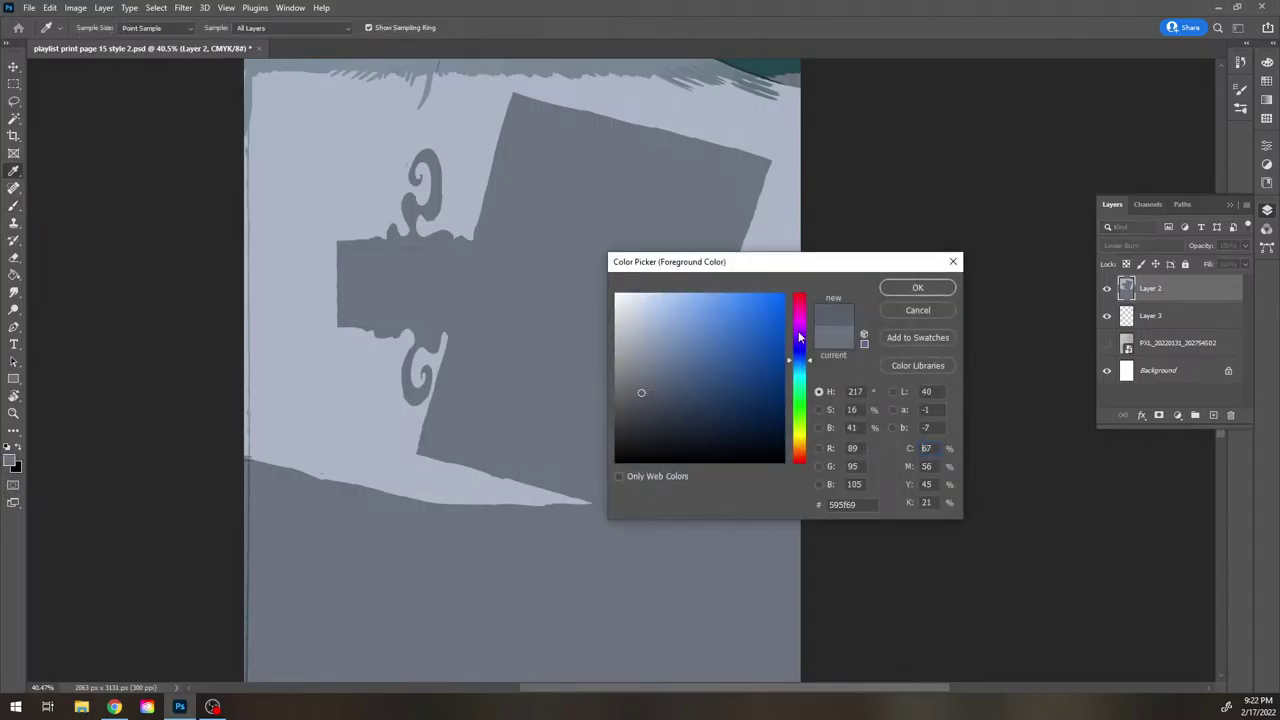
pyautogui.click(930, 288)
pyautogui.click(1106, 343)
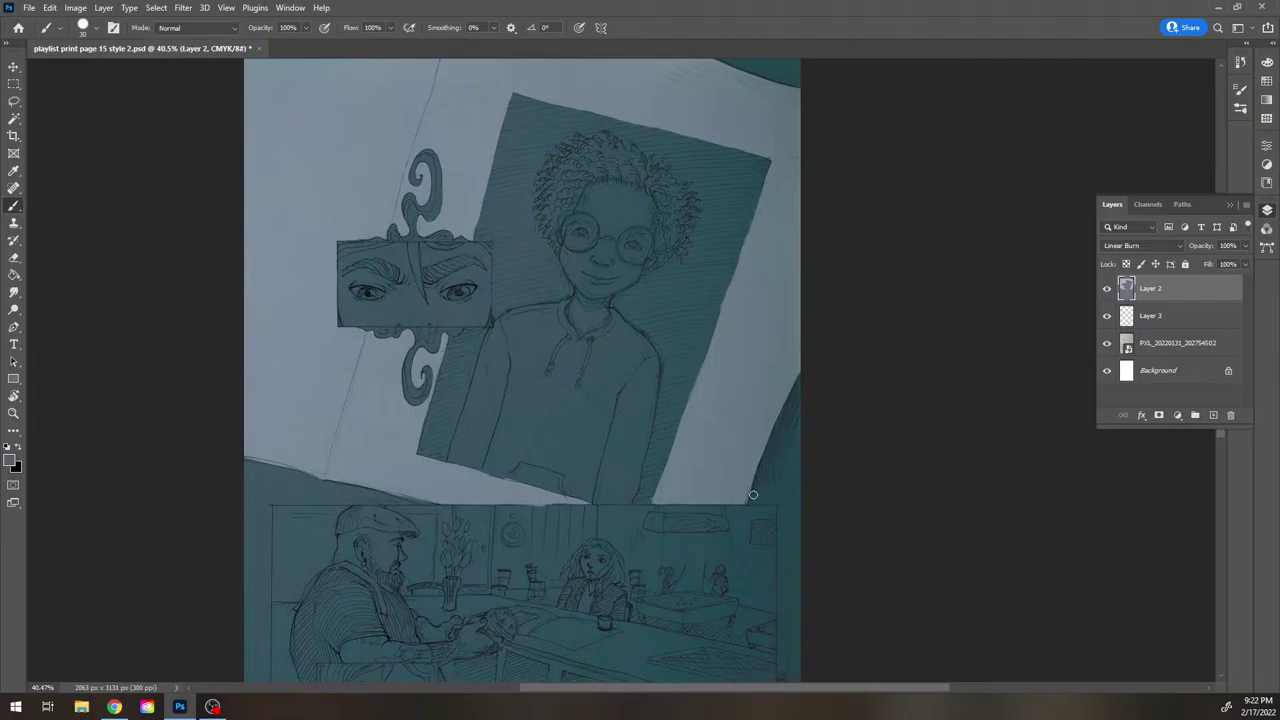
# Brush hatched shadow strokes on Layer 2 into the dark areas around the tilted white page, at its right, upper-right and lower-left edges
pyautogui.moveTo(748, 300); pyautogui.dragTo(557, 498)
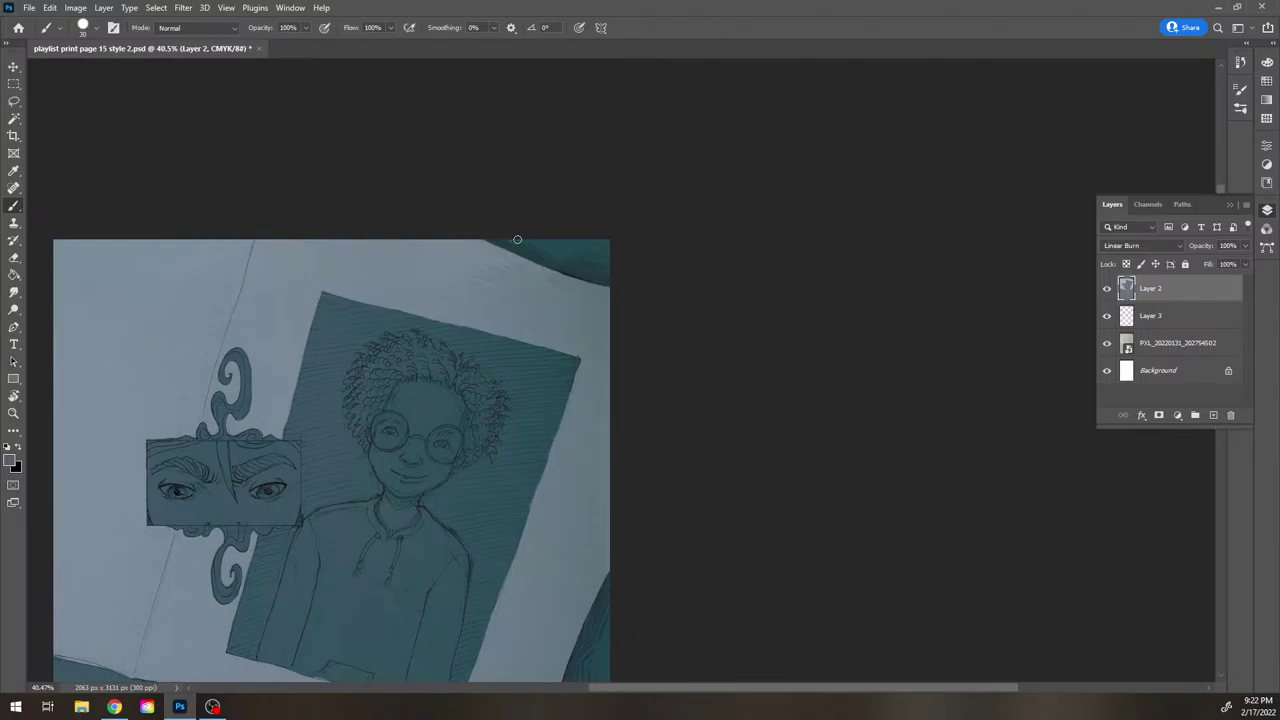
pyautogui.moveTo(553, 271); pyautogui.dragTo(609, 245)
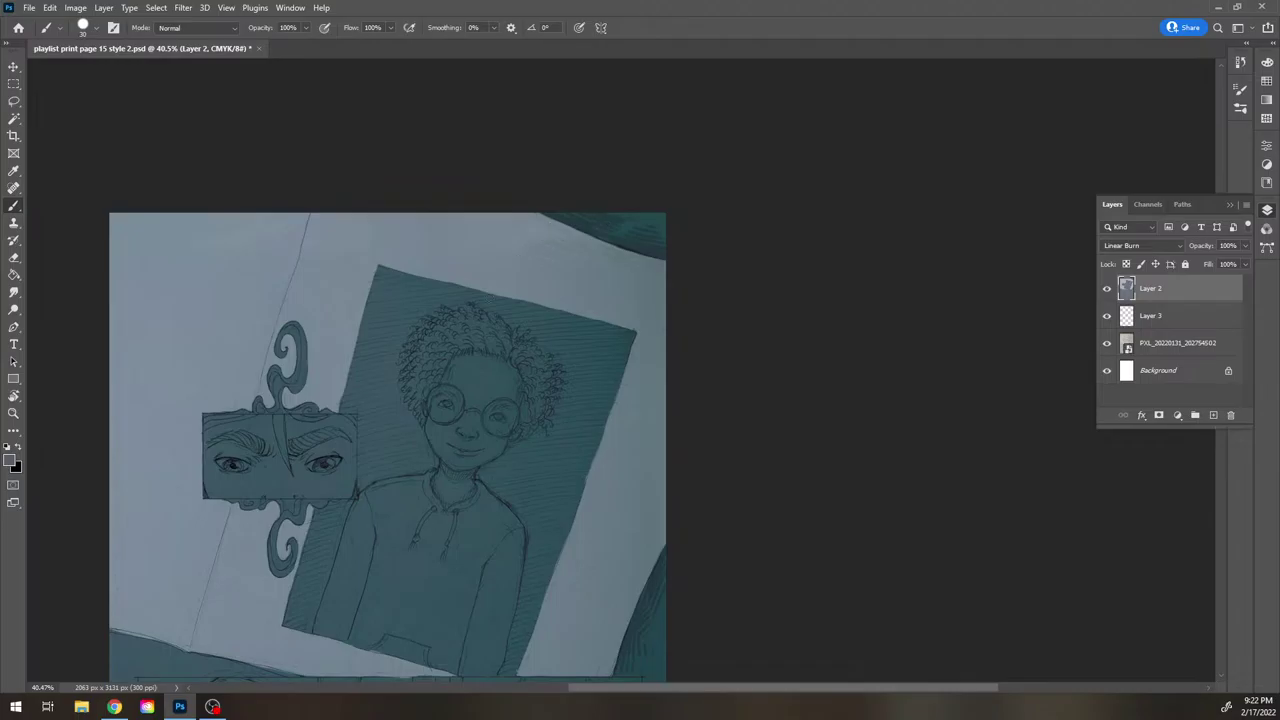
pyautogui.moveTo(443, 423); pyautogui.dragTo(543, 206)
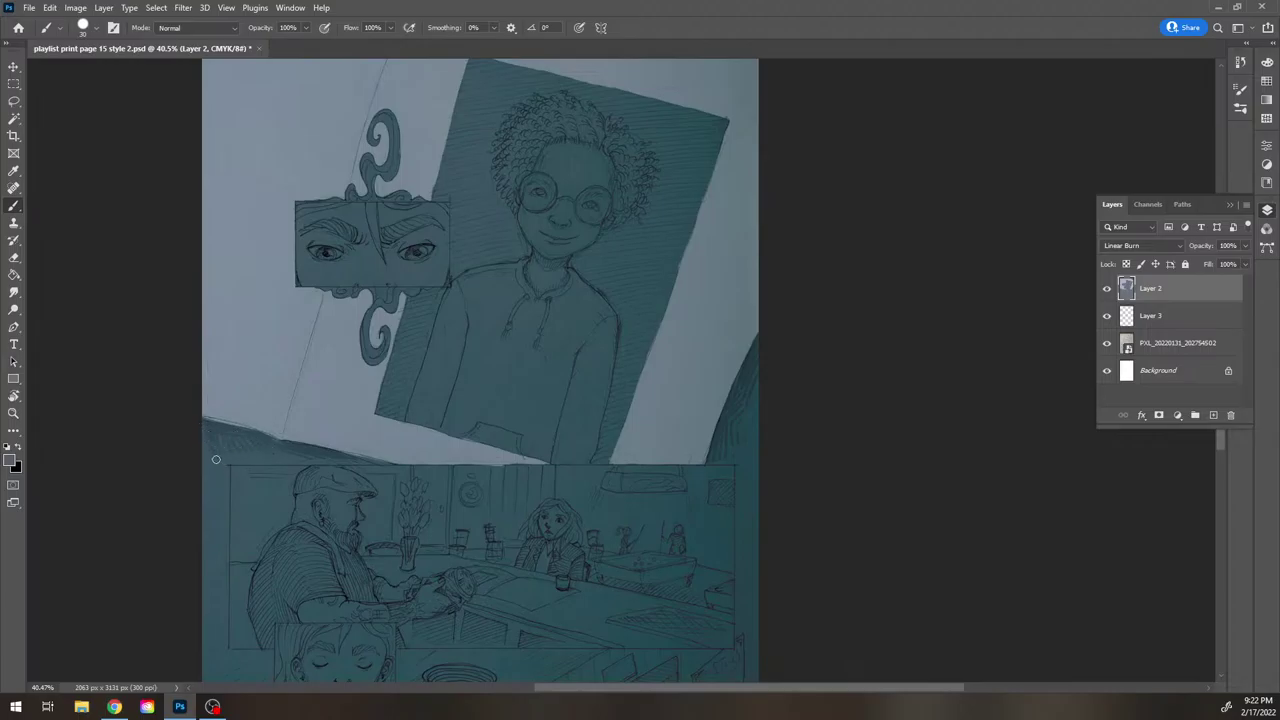
pyautogui.moveTo(654, 363)
pyautogui.mouseDown()
pyautogui.moveTo(649, 491)
pyautogui.moveTo(680, 534)
pyautogui.moveTo(677, 477)
pyautogui.mouseUp()
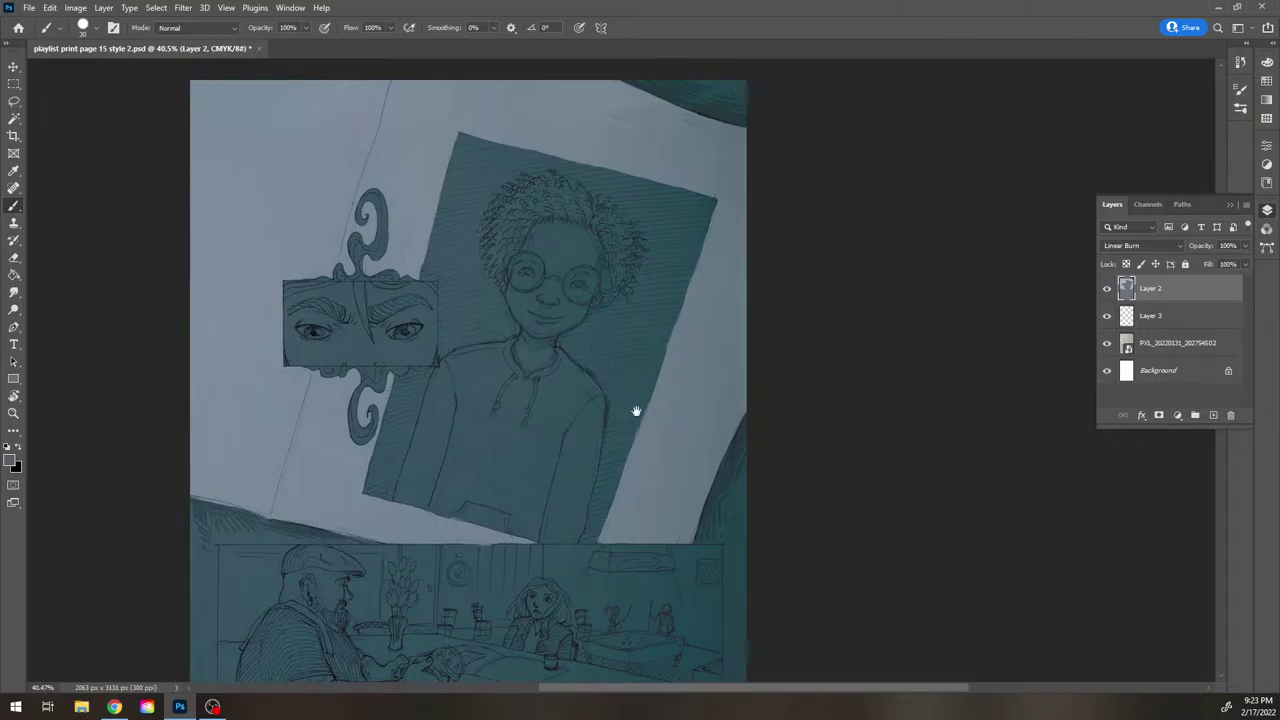
pyautogui.moveTo(634, 409)
pyautogui.mouseDown()
pyautogui.moveTo(631, 432)
pyautogui.moveTo(626, 422)
pyautogui.moveTo(680, 423)
pyautogui.mouseUp()
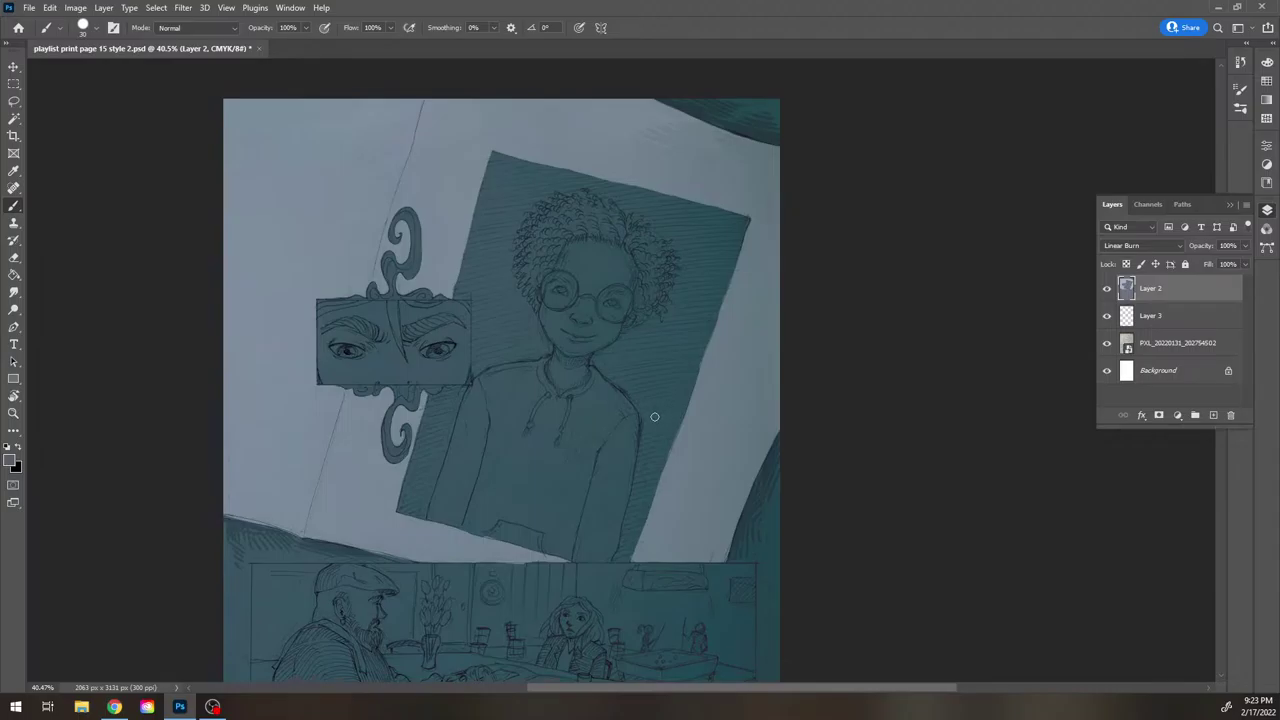
# Shade the ornamental curl above the eyes panel with darker blue-grey strokes, using a small brush
pyautogui.click(14, 413)
pyautogui.moveTo(396, 312); pyautogui.dragTo(443, 306)
pyautogui.moveTo(498, 263); pyautogui.dragTo(543, 322)
pyautogui.click(13, 205)
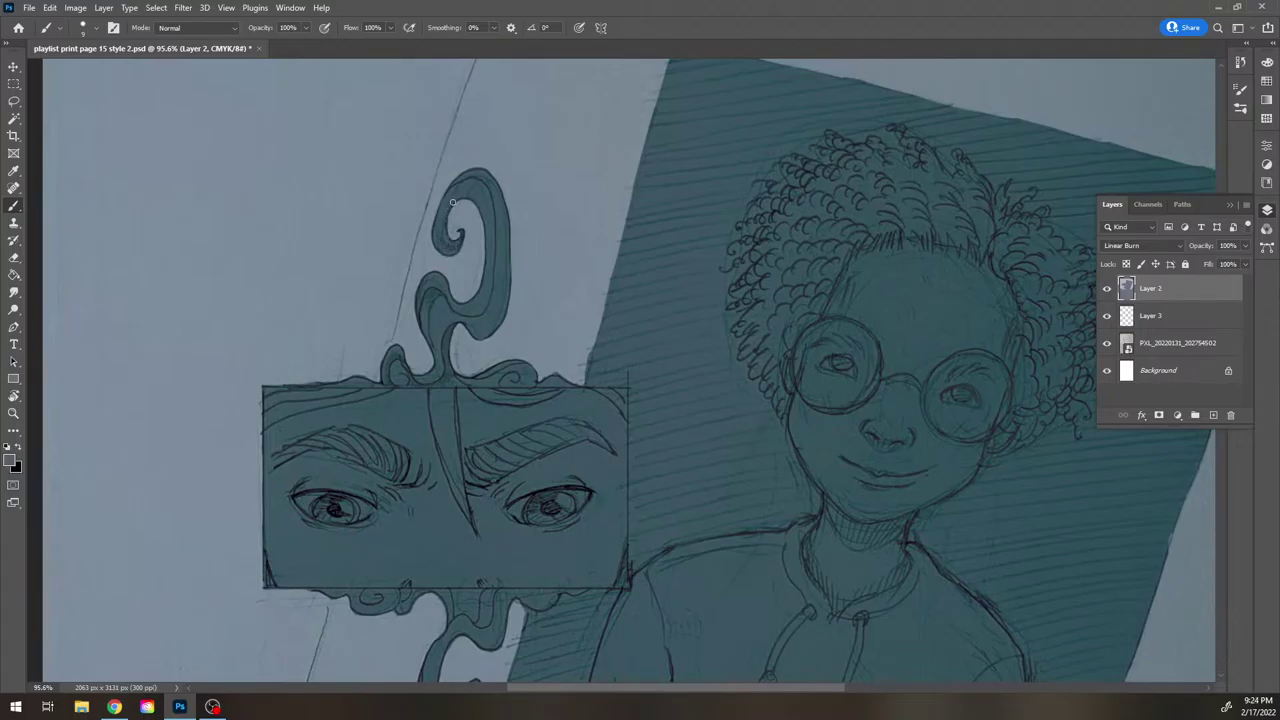
pyautogui.moveTo(457, 242); pyautogui.dragTo(448, 254)
# Brush dark shading into the scrollwork along the eyes panel's upper and lower borders and the curl hanging below it
pyautogui.moveTo(500, 507); pyautogui.dragTo(513, 427)
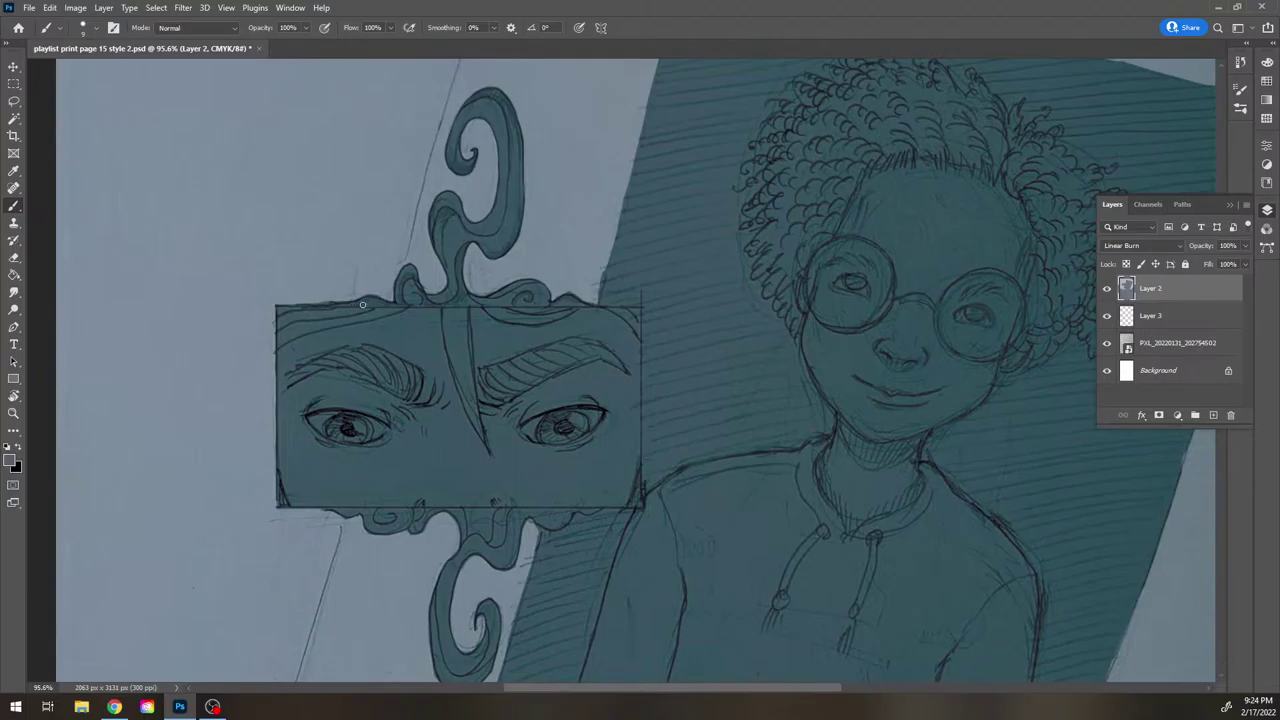
pyautogui.moveTo(545, 553); pyautogui.dragTo(523, 391)
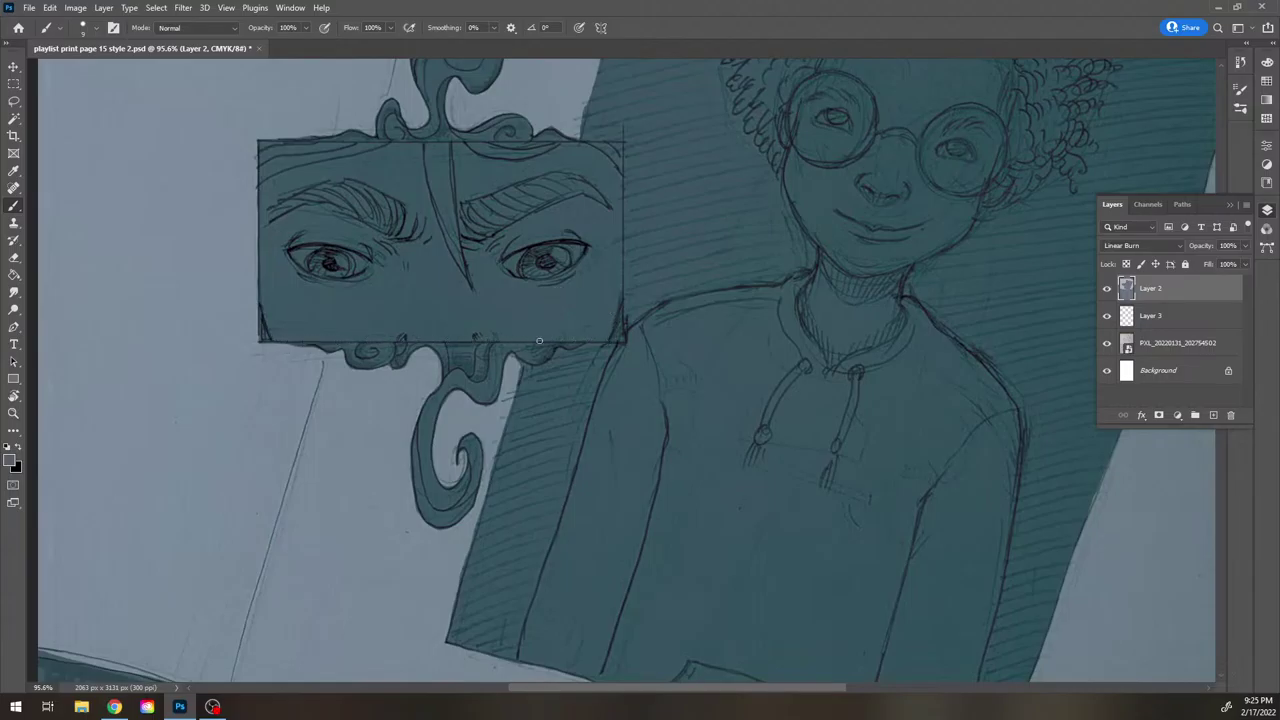
pyautogui.scroll(-1, 531, 371)
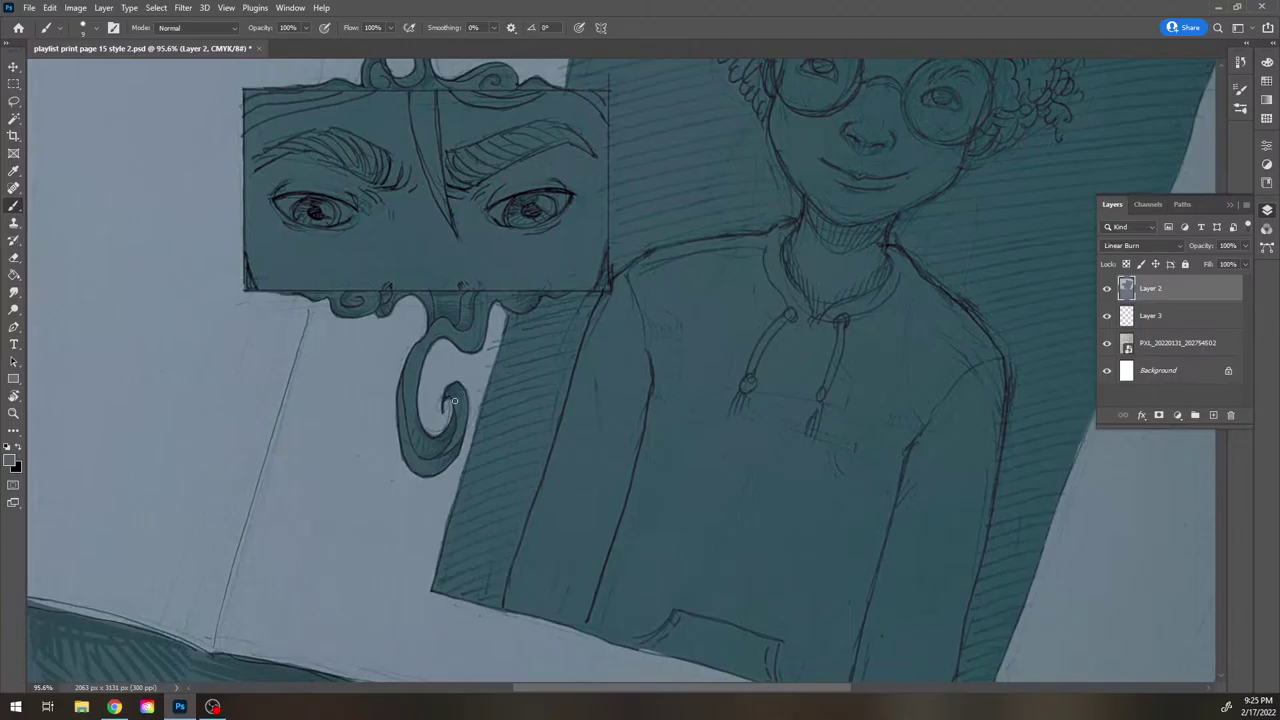
pyautogui.moveTo(494, 306); pyautogui.dragTo(551, 503)
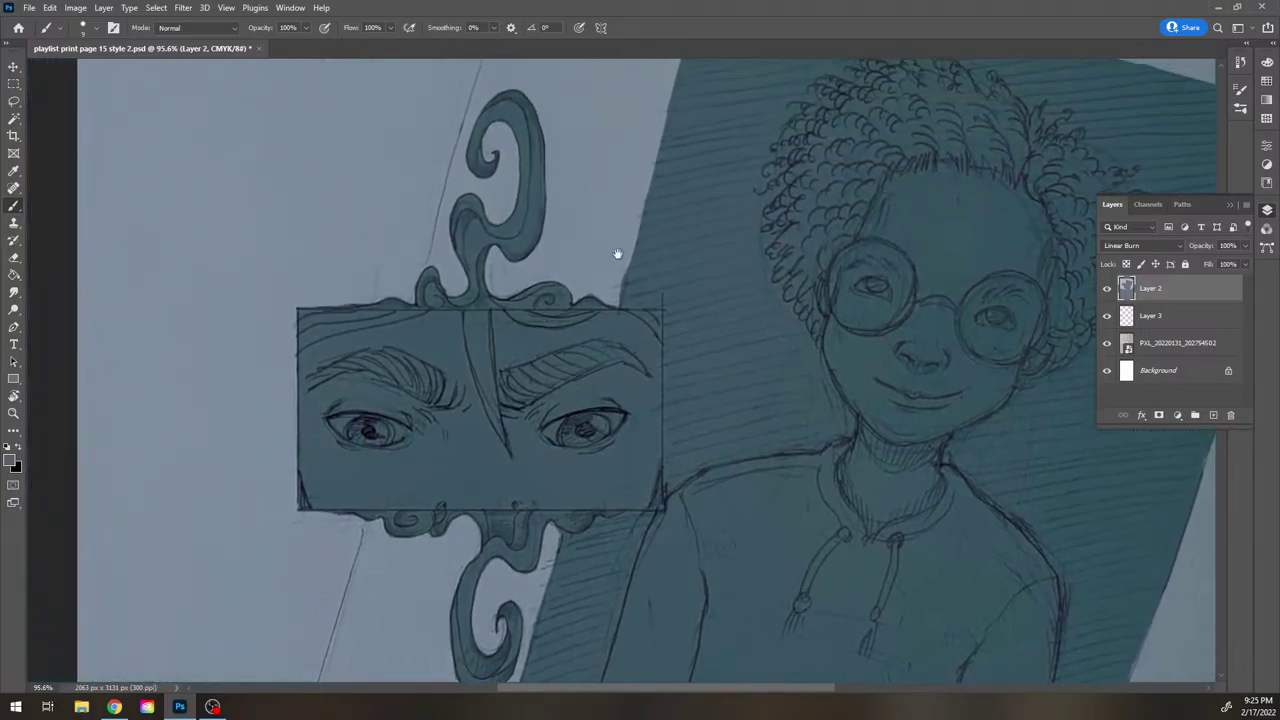
pyautogui.moveTo(614, 251)
pyautogui.mouseDown()
pyautogui.moveTo(580, 297)
pyautogui.moveTo(530, 302)
pyautogui.mouseUp()
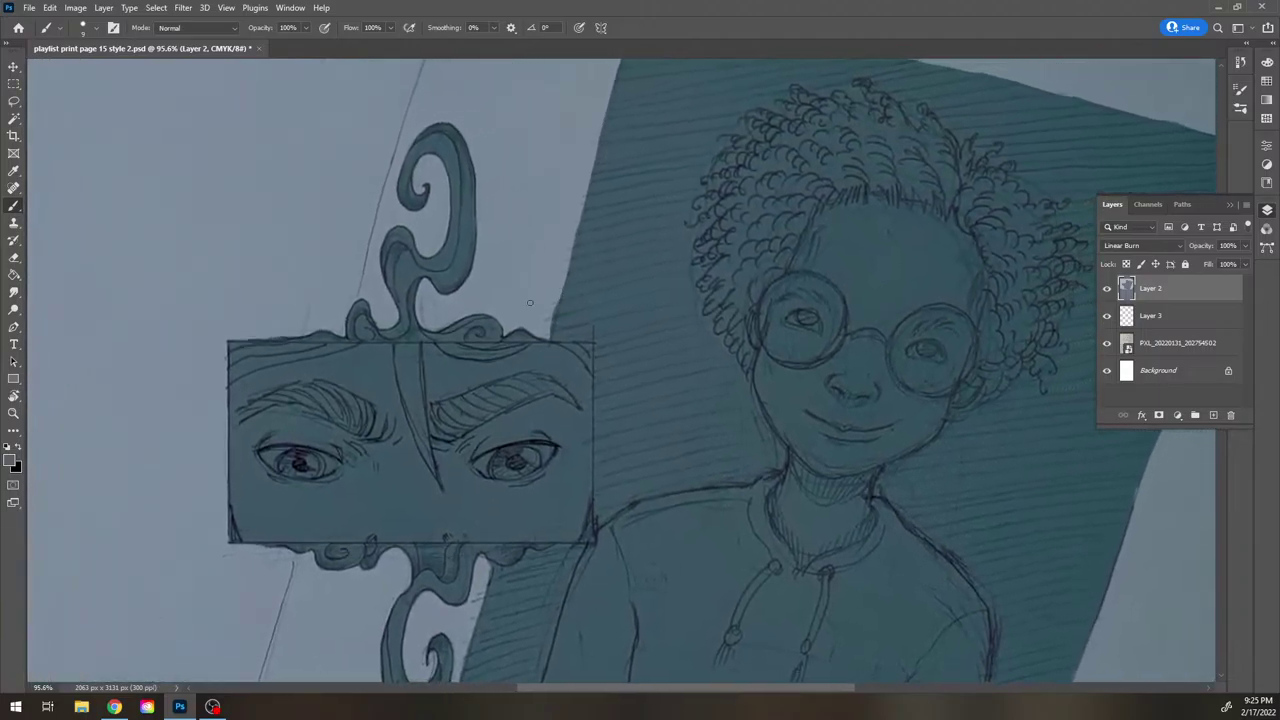
# Try a white highlight stroke on the curl above the eyes panel and undo it
pyautogui.click(18, 447)
pyautogui.press('x')
pyautogui.moveTo(454, 196); pyautogui.dragTo(454, 220)
pyautogui.hotkey('ctrl', 'z')
# Hide the sketch photo layer, sample the page's light blue-grey, set a lighter shade of it as foreground colour, and show the layer again
pyautogui.moveTo(576, 267); pyautogui.dragTo(640, 303)
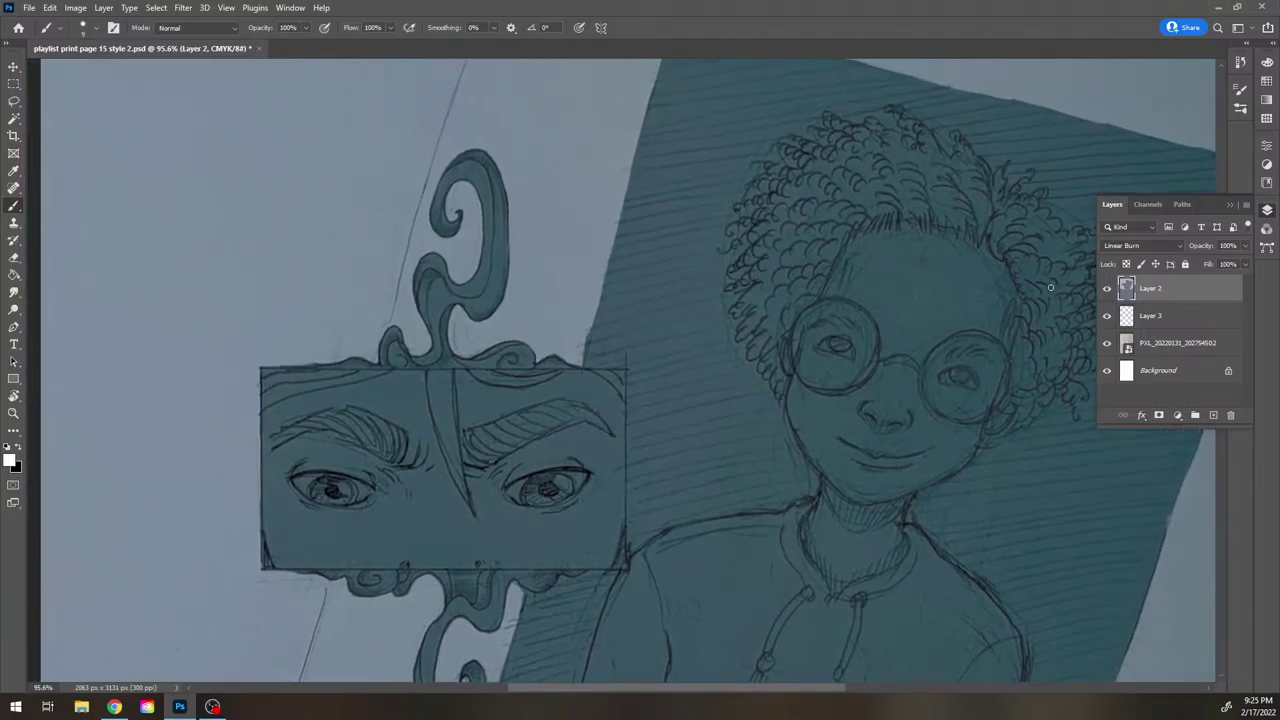
pyautogui.click(1107, 343)
pyautogui.keyDown('alt'); pyautogui.click(568, 242); pyautogui.keyUp('alt')
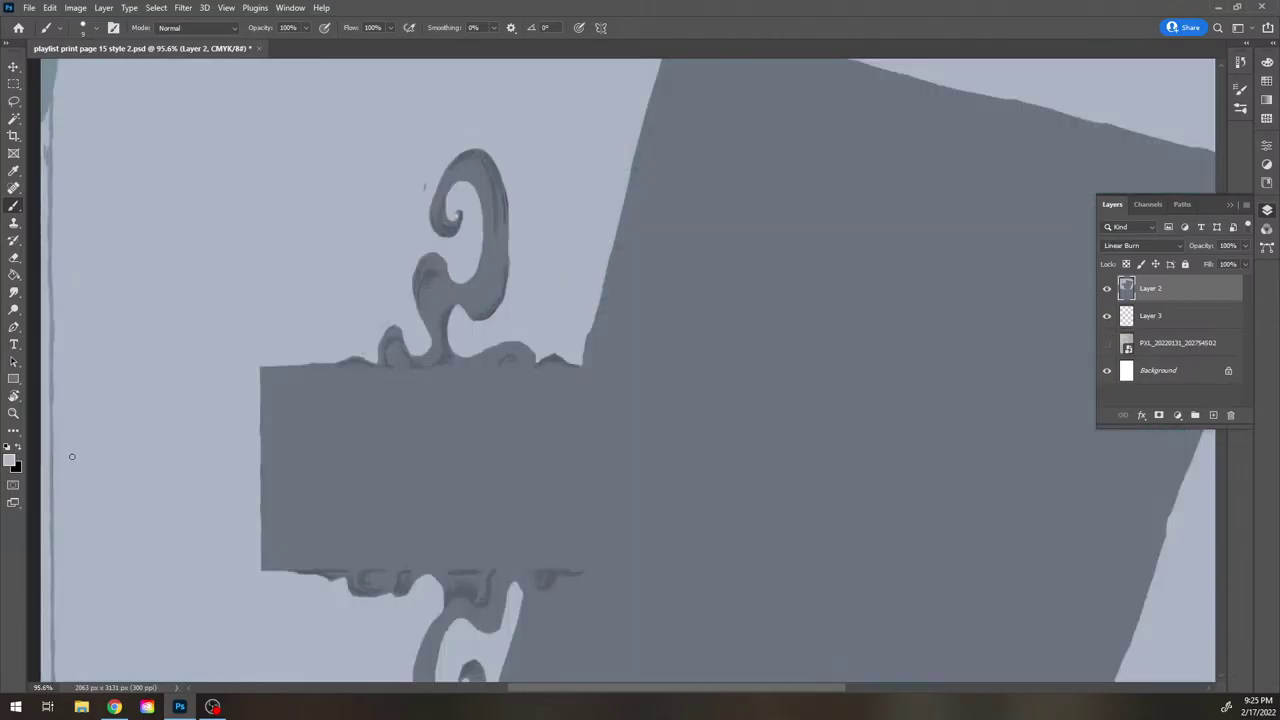
pyautogui.click(10, 459)
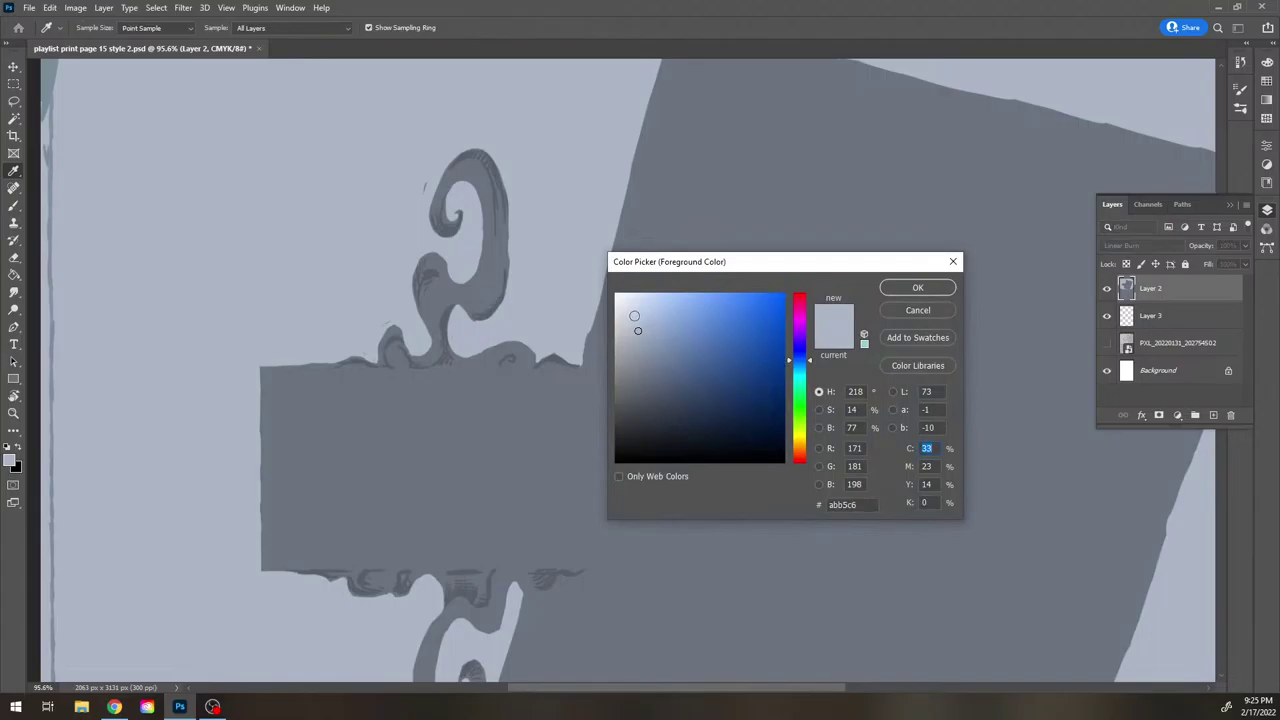
pyautogui.click(634, 316)
pyautogui.click(916, 287)
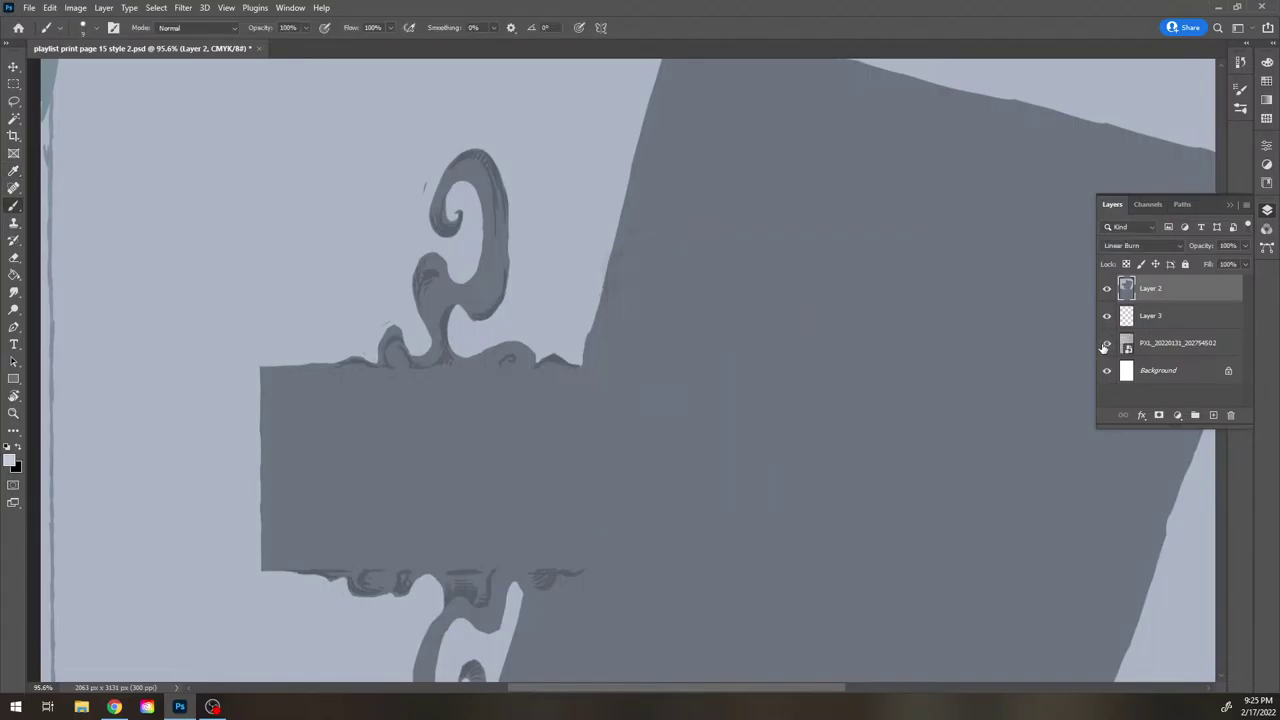
pyautogui.click(1106, 344)
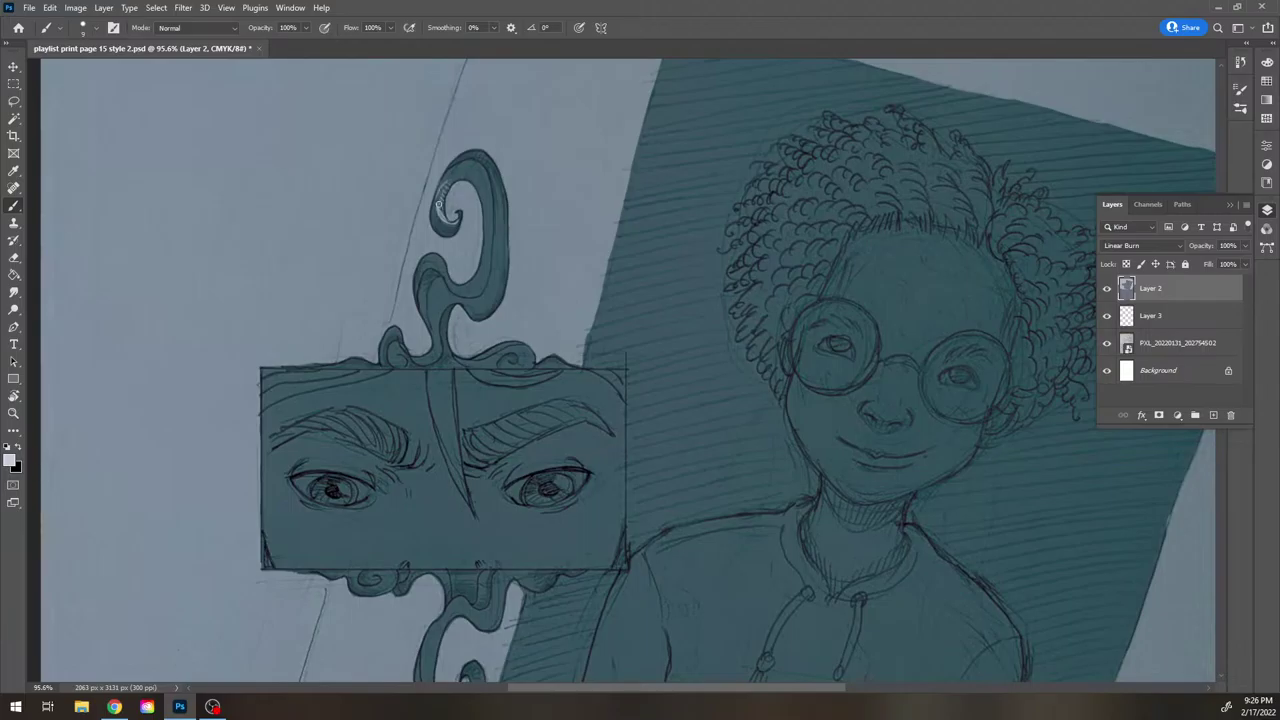
# Paint light highlight strokes along the inner edges and stem of the curl above the eyes panel
pyautogui.moveTo(437, 203)
pyautogui.mouseDown()
pyautogui.moveTo(476, 169)
pyautogui.moveTo(448, 181)
pyautogui.moveTo(473, 174)
pyautogui.moveTo(484, 218)
pyautogui.mouseUp()
pyautogui.moveTo(480, 266); pyautogui.dragTo(486, 239)
pyautogui.moveTo(470, 284)
pyautogui.mouseDown()
pyautogui.moveTo(454, 258)
pyautogui.moveTo(489, 263)
pyautogui.moveTo(477, 278)
pyautogui.moveTo(497, 187)
pyautogui.moveTo(500, 278)
pyautogui.moveTo(499, 264)
pyautogui.moveTo(480, 310)
pyautogui.moveTo(456, 289)
pyautogui.moveTo(458, 300)
pyautogui.moveTo(433, 303)
pyautogui.moveTo(449, 298)
pyautogui.moveTo(436, 302)
pyautogui.moveTo(431, 358)
pyautogui.mouseUp()
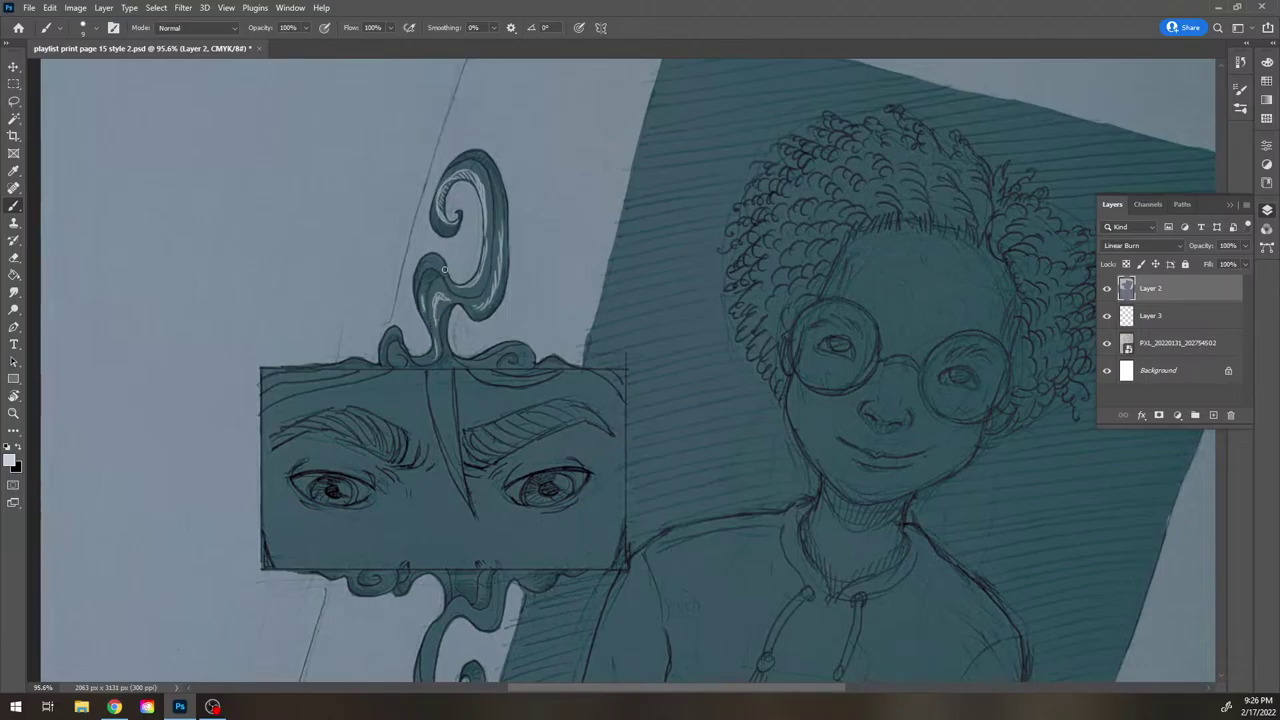
pyautogui.moveTo(430, 259)
pyautogui.mouseDown()
pyautogui.moveTo(416, 277)
pyautogui.moveTo(438, 258)
pyautogui.mouseUp()
pyautogui.moveTo(521, 317); pyautogui.dragTo(559, 309)
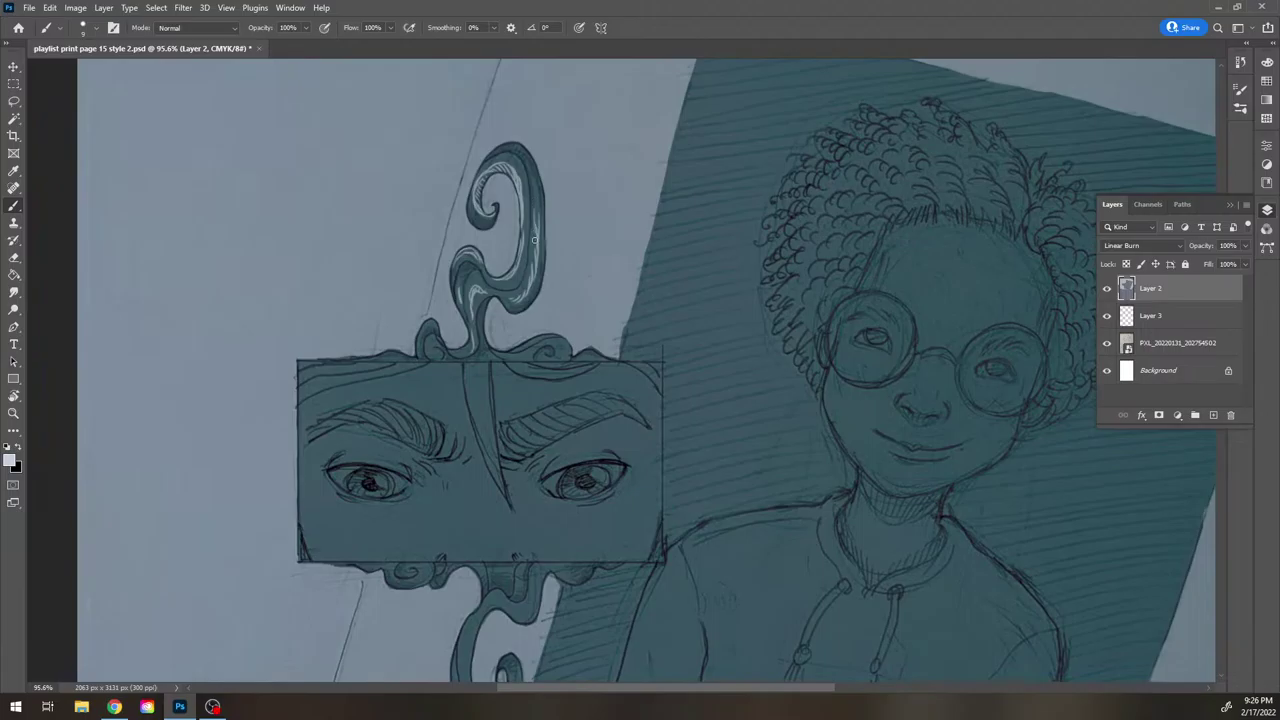
pyautogui.moveTo(532, 181); pyautogui.dragTo(531, 273)
pyautogui.moveTo(532, 181); pyautogui.dragTo(538, 239)
pyautogui.moveTo(530, 180)
pyautogui.mouseDown()
pyautogui.moveTo(505, 150)
pyautogui.moveTo(476, 169)
pyautogui.mouseUp()
# Paint light highlights into the small scrolls along the upper border of the eyes panel
pyautogui.moveTo(575, 300); pyautogui.dragTo(613, 254)
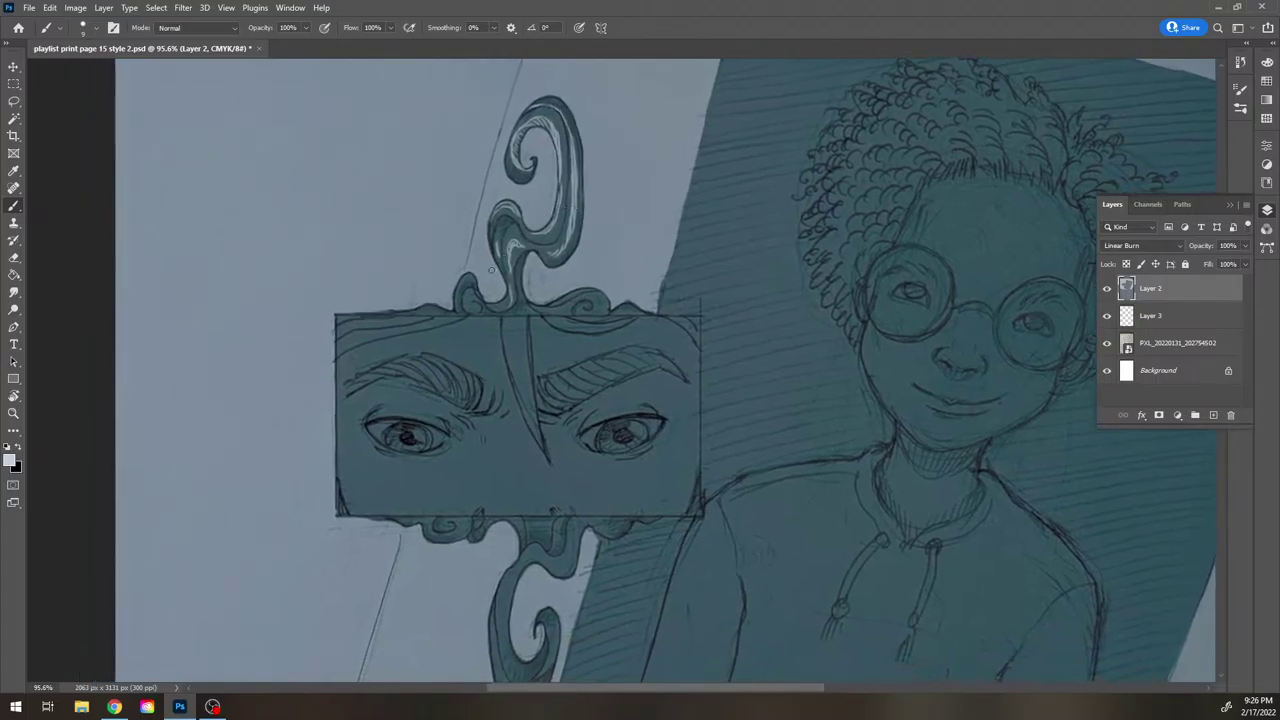
pyautogui.moveTo(512, 310)
pyautogui.mouseDown()
pyautogui.moveTo(466, 277)
pyautogui.moveTo(465, 305)
pyautogui.mouseUp()
pyautogui.moveTo(556, 306)
pyautogui.mouseDown()
pyautogui.moveTo(594, 293)
pyautogui.moveTo(602, 309)
pyautogui.moveTo(580, 312)
pyautogui.moveTo(606, 310)
pyautogui.moveTo(557, 303)
pyautogui.moveTo(580, 291)
pyautogui.moveTo(527, 311)
pyautogui.mouseUp()
pyautogui.moveTo(425, 314); pyautogui.dragTo(445, 313)
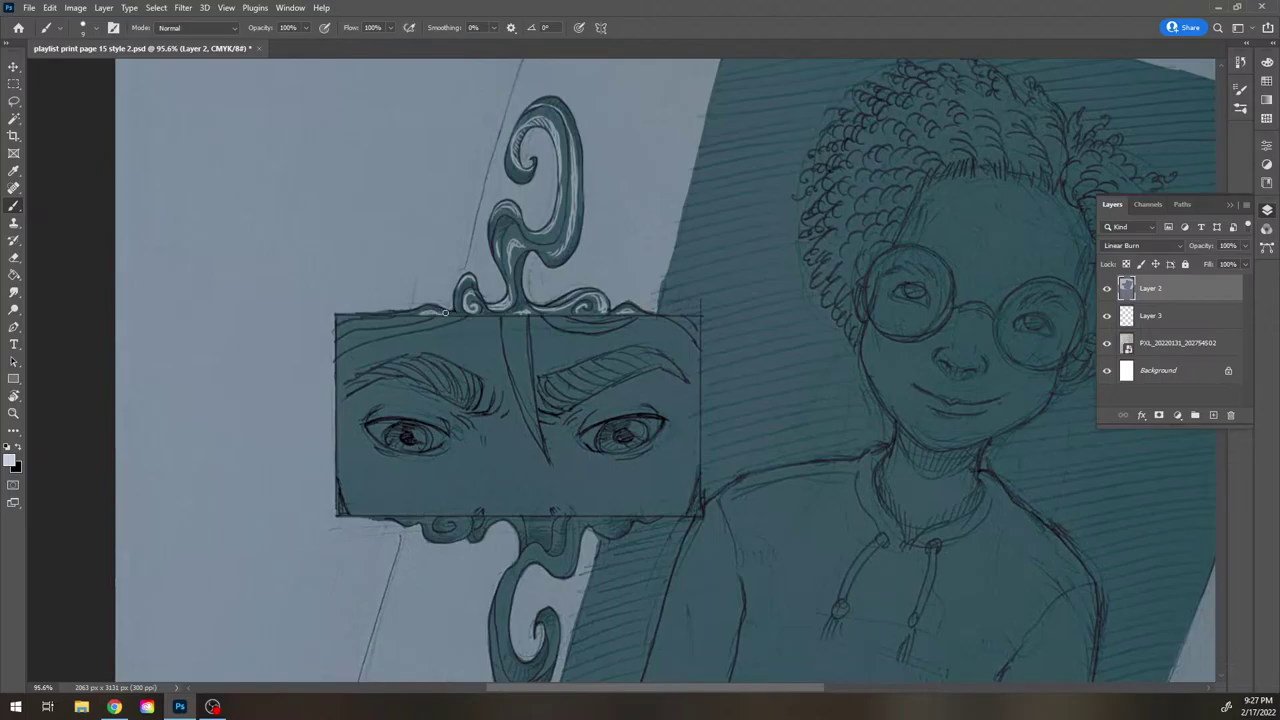
# Paint light highlight strokes along the edges of the curl hanging below the eyes panel and up through its stem
pyautogui.moveTo(651, 404); pyautogui.dragTo(666, 434)
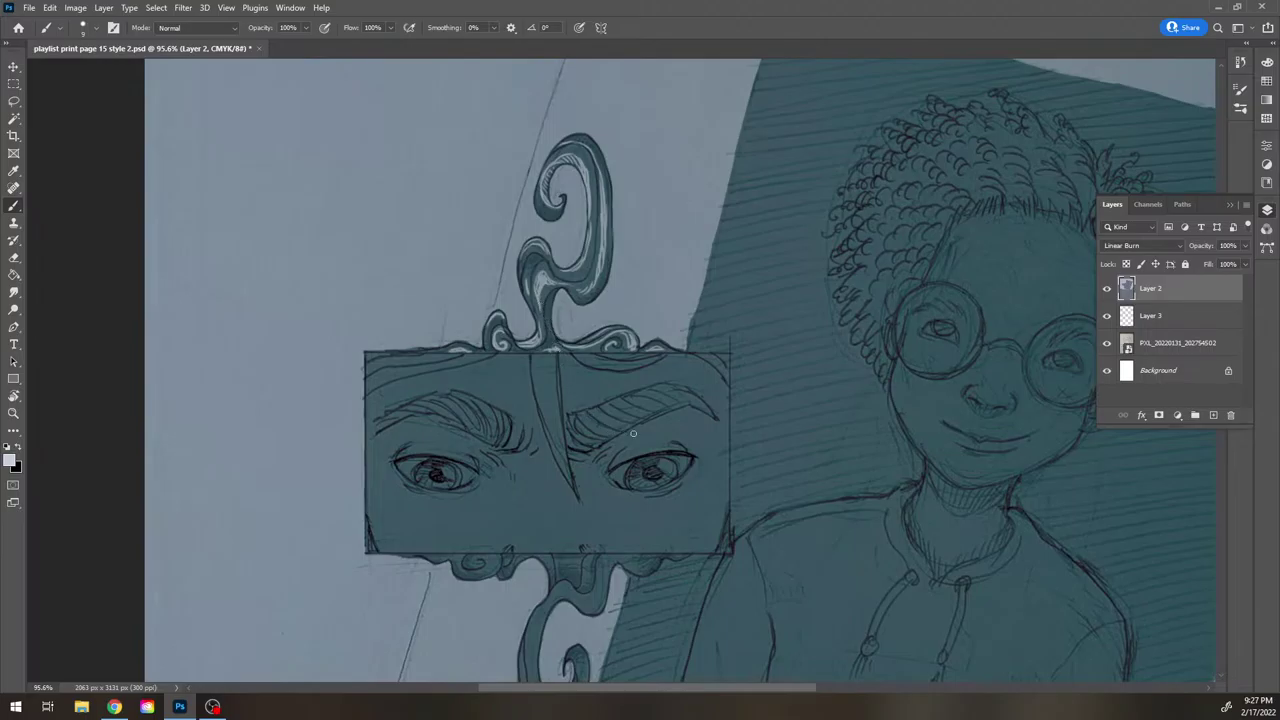
pyautogui.moveTo(692, 472); pyautogui.dragTo(680, 429)
pyautogui.moveTo(680, 537); pyautogui.dragTo(606, 266)
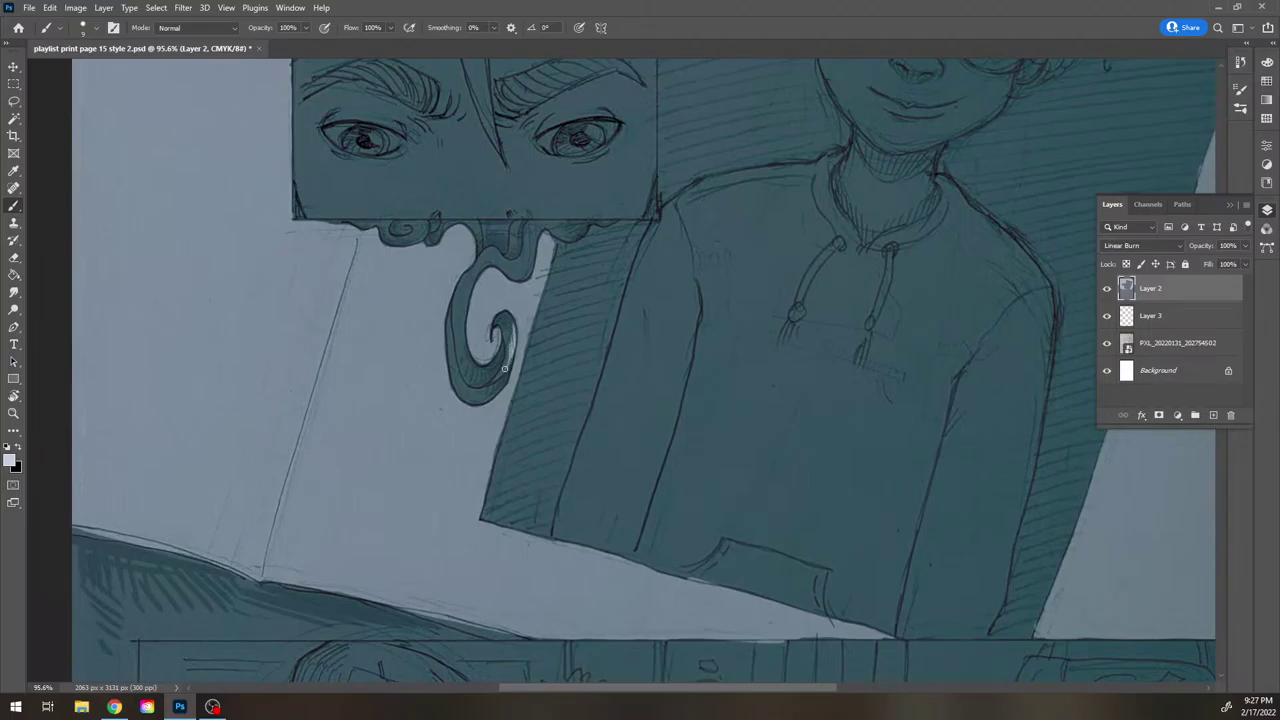
pyautogui.moveTo(482, 400)
pyautogui.mouseDown()
pyautogui.moveTo(496, 386)
pyautogui.moveTo(450, 356)
pyautogui.moveTo(453, 366)
pyautogui.mouseUp()
pyautogui.moveTo(462, 340)
pyautogui.mouseDown()
pyautogui.moveTo(474, 275)
pyautogui.moveTo(459, 325)
pyautogui.moveTo(473, 371)
pyautogui.mouseUp()
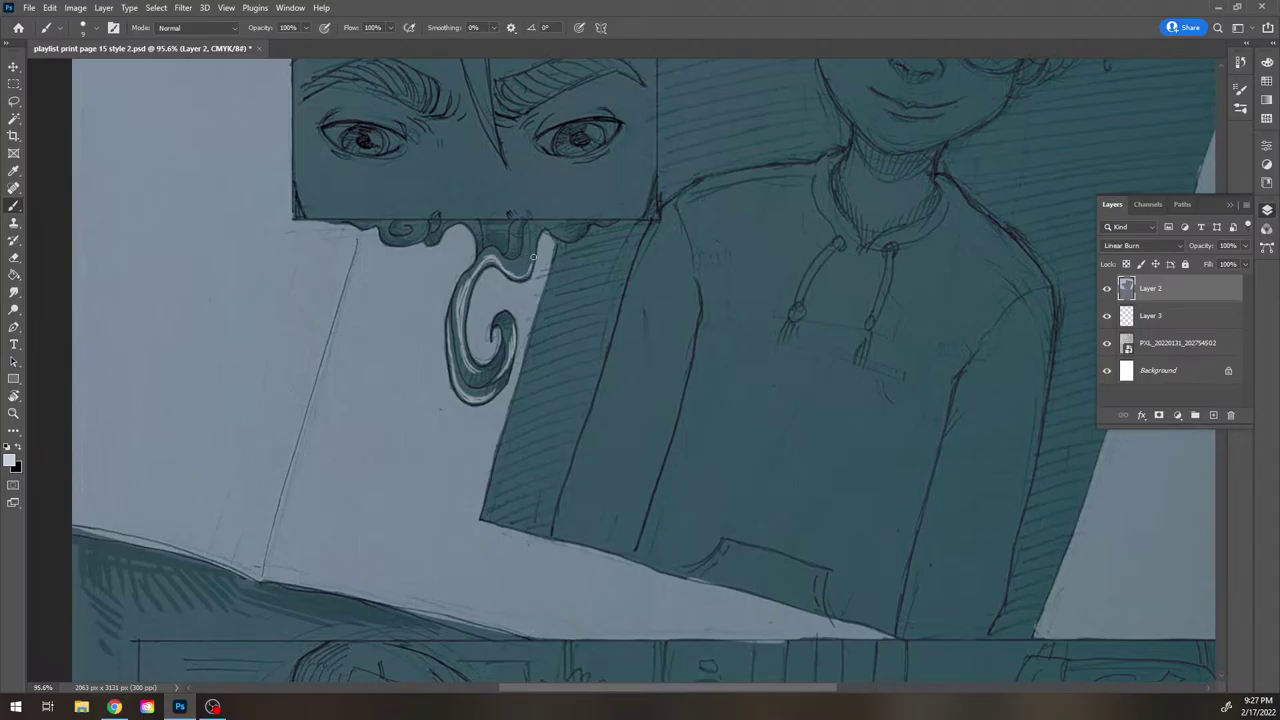
pyautogui.moveTo(533, 257); pyautogui.dragTo(538, 231)
pyautogui.moveTo(564, 235); pyautogui.dragTo(535, 233)
pyautogui.moveTo(513, 241); pyautogui.dragTo(519, 222)
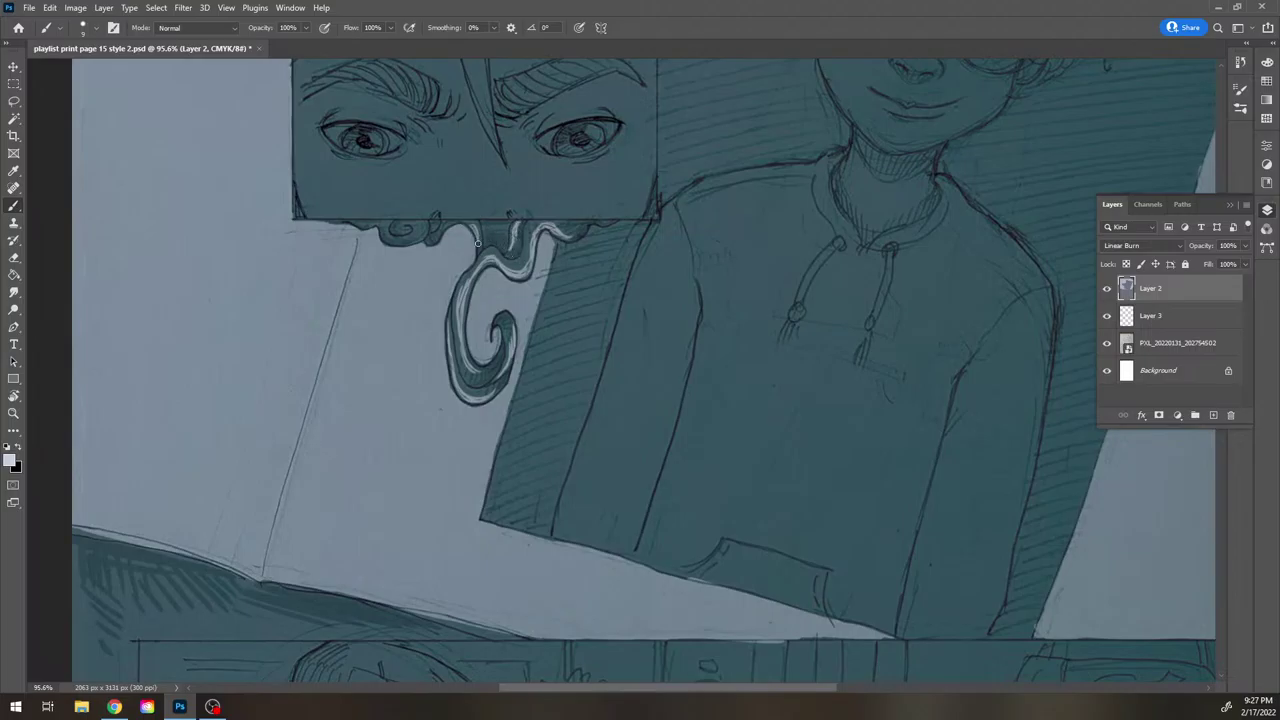
# Paint light highlights into the small scrolls along the lower border of the eyes panel
pyautogui.moveTo(575, 229); pyautogui.dragTo(637, 285)
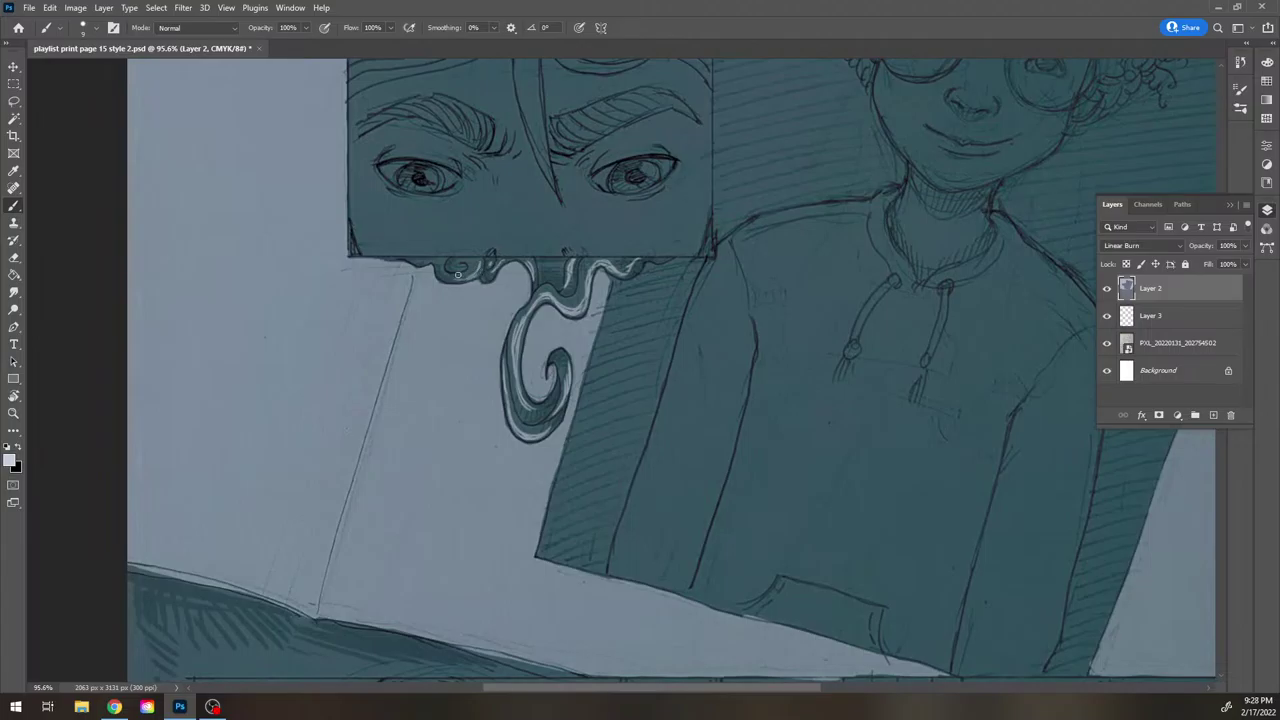
pyautogui.moveTo(458, 274)
pyautogui.mouseDown()
pyautogui.moveTo(478, 264)
pyautogui.moveTo(464, 266)
pyautogui.mouseUp()
pyautogui.moveTo(591, 266); pyautogui.dragTo(576, 311)
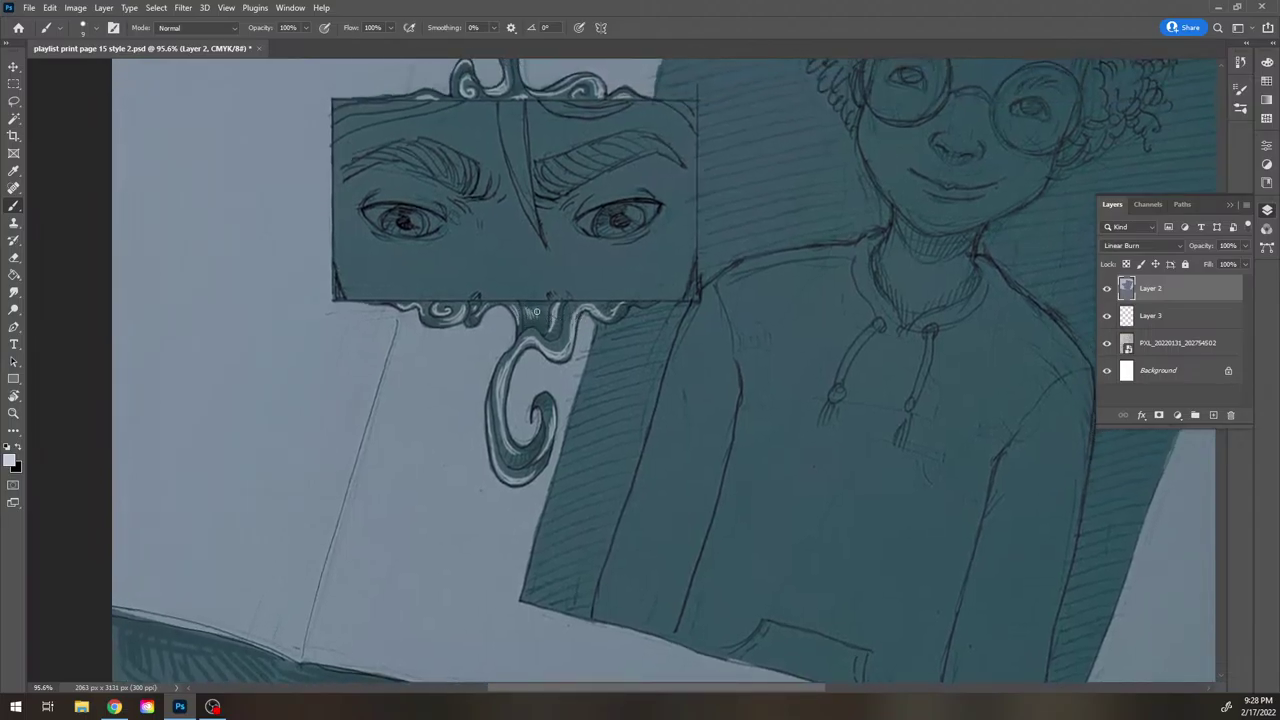
pyautogui.moveTo(682, 303); pyautogui.dragTo(678, 356)
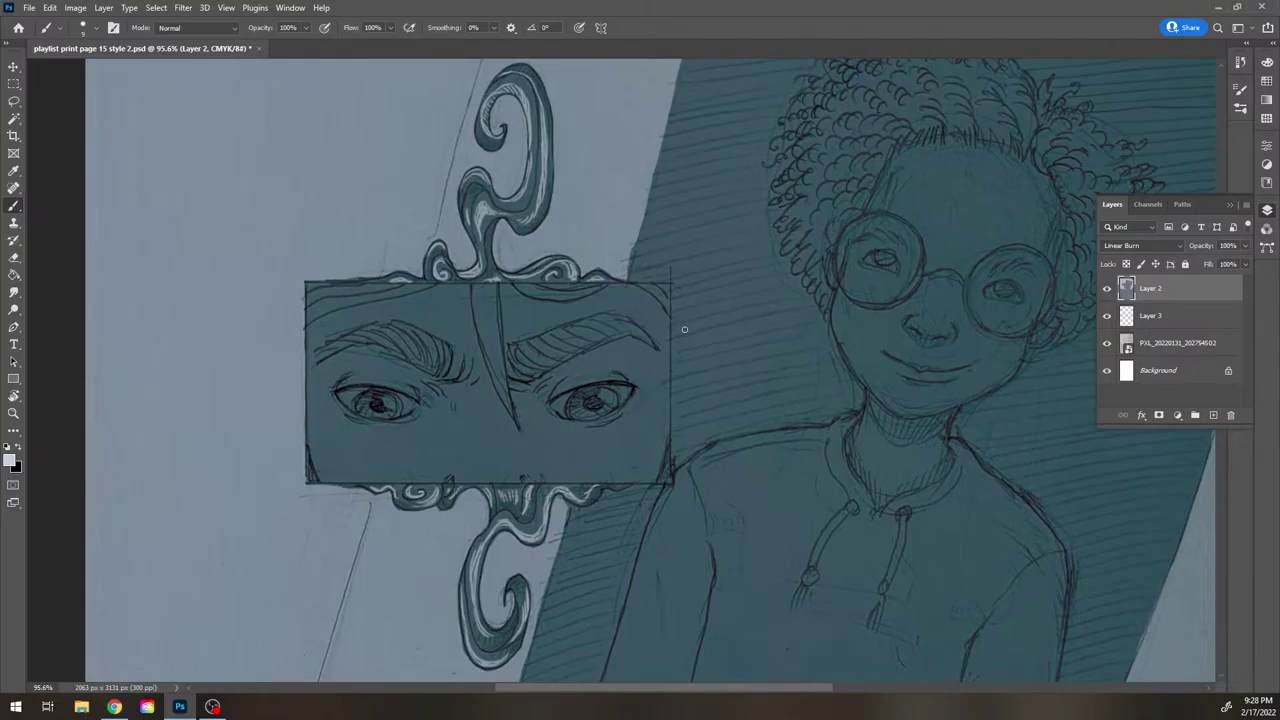
pyautogui.moveTo(676, 326)
pyautogui.mouseDown()
pyautogui.moveTo(677, 343)
pyautogui.moveTo(692, 343)
pyautogui.mouseUp()
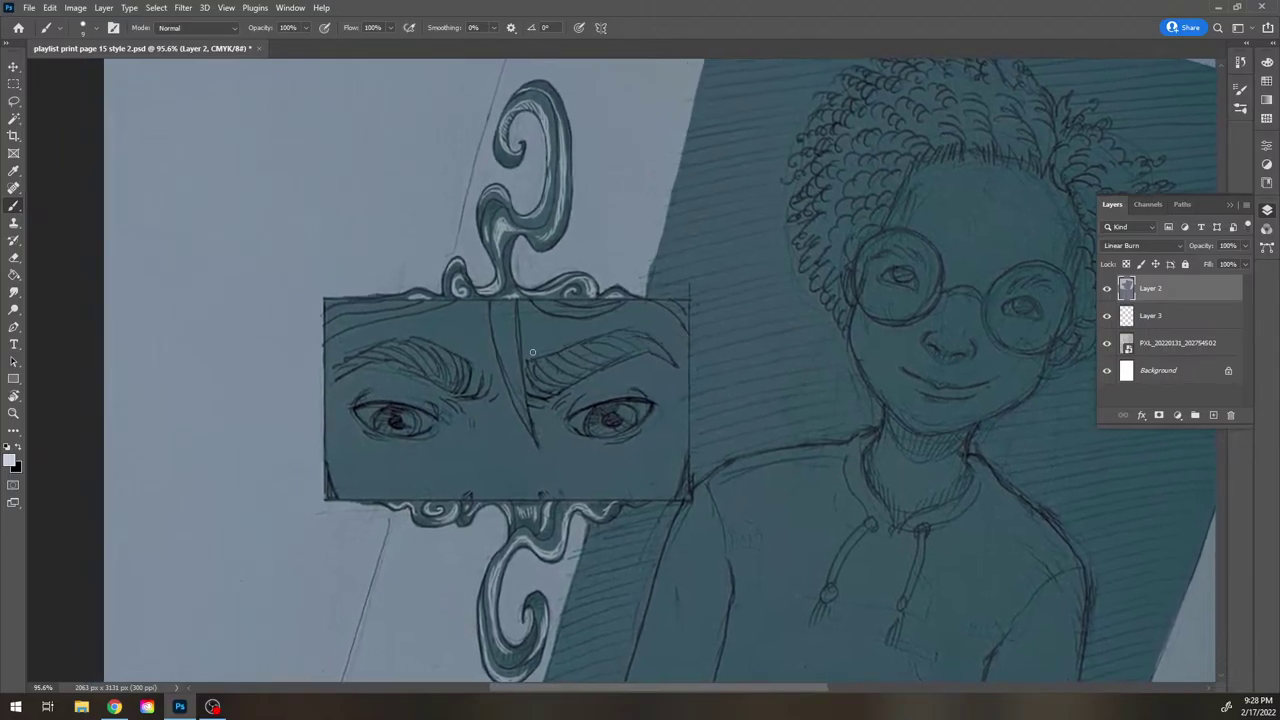
# Paint the inner right edge of the eyes panel with an enlarged brush in very light grey, hex eaeaf0
pyautogui.click(19, 448)
pyautogui.press(']')
pyautogui.press(']')
pyautogui.click(12, 462)
pyautogui.click(800, 350)
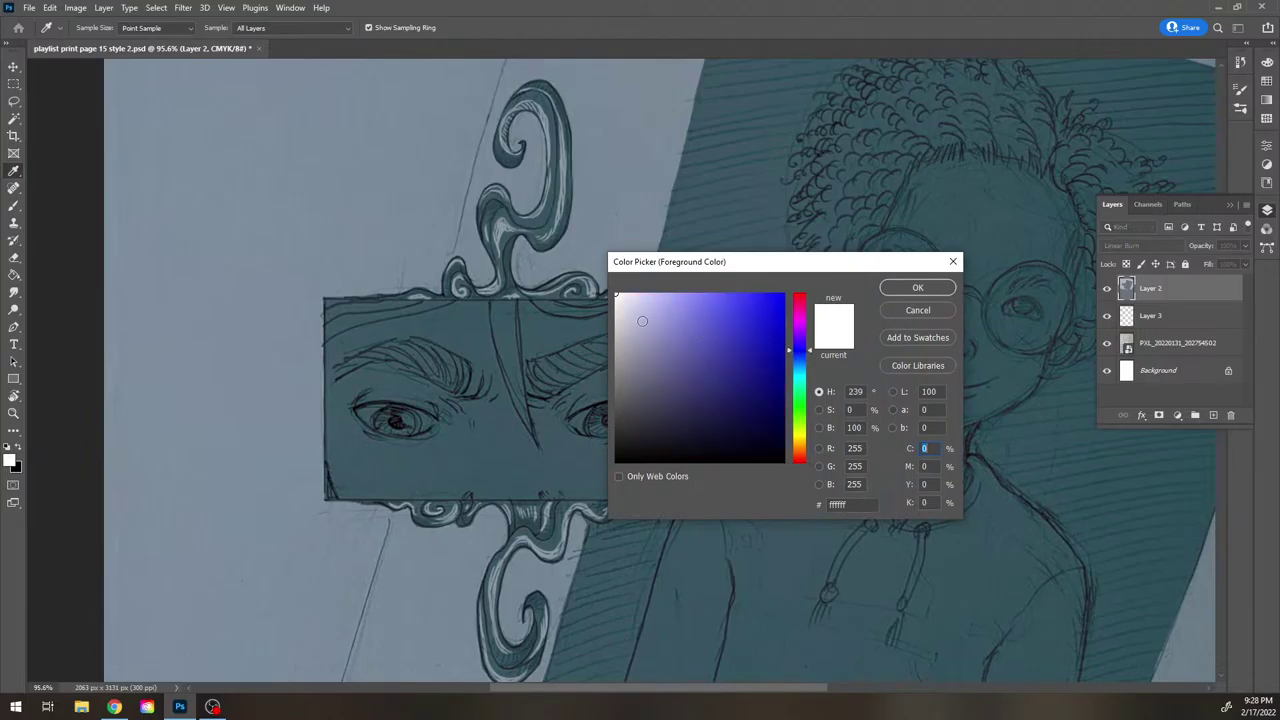
pyautogui.click(917, 287)
pyautogui.moveTo(662, 384)
pyautogui.mouseDown()
pyautogui.moveTo(668, 426)
pyautogui.moveTo(683, 356)
pyautogui.moveTo(682, 414)
pyautogui.moveTo(688, 350)
pyautogui.moveTo(686, 500)
pyautogui.mouseUp()
pyautogui.moveTo(670, 306)
pyautogui.mouseDown()
pyautogui.moveTo(656, 302)
pyautogui.moveTo(686, 330)
pyautogui.moveTo(676, 366)
pyautogui.mouseUp()
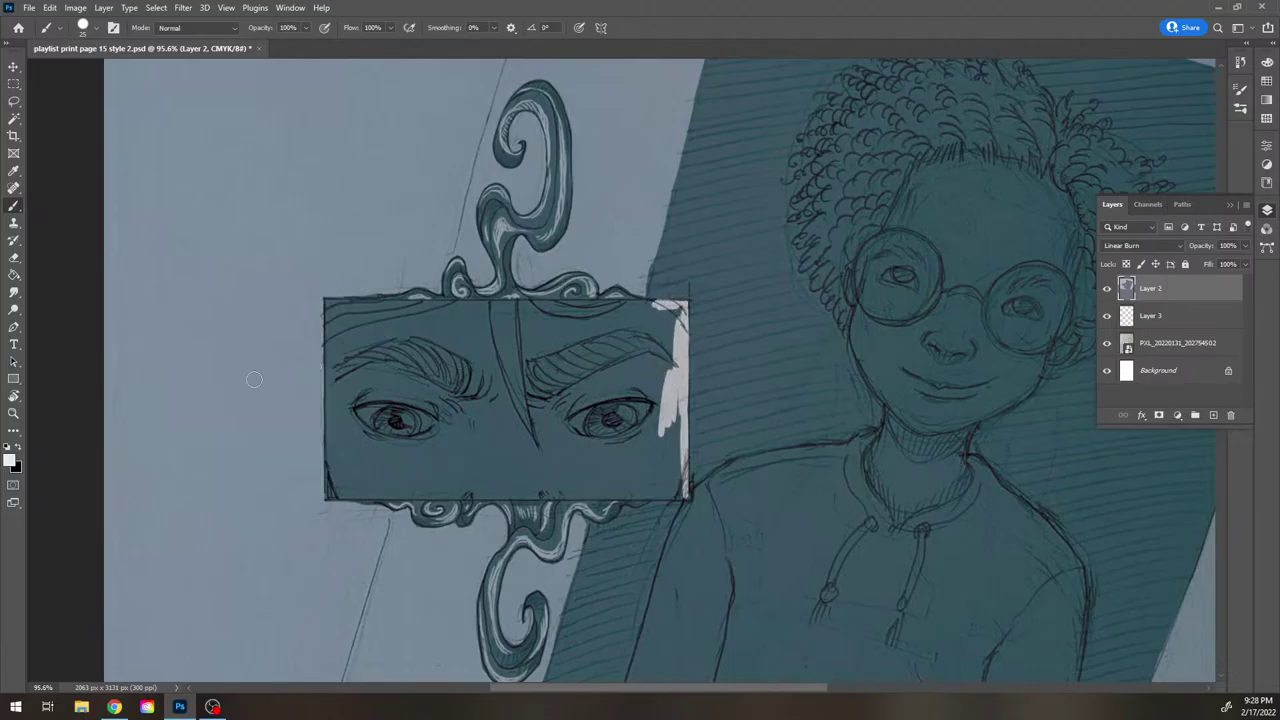
# Add a new empty layer above the Linear Burn tone layer
pyautogui.click(14, 412)
pyautogui.moveTo(789, 375); pyautogui.dragTo(694, 398)
pyautogui.press('space')
pyautogui.moveTo(819, 477); pyautogui.dragTo(633, 372)
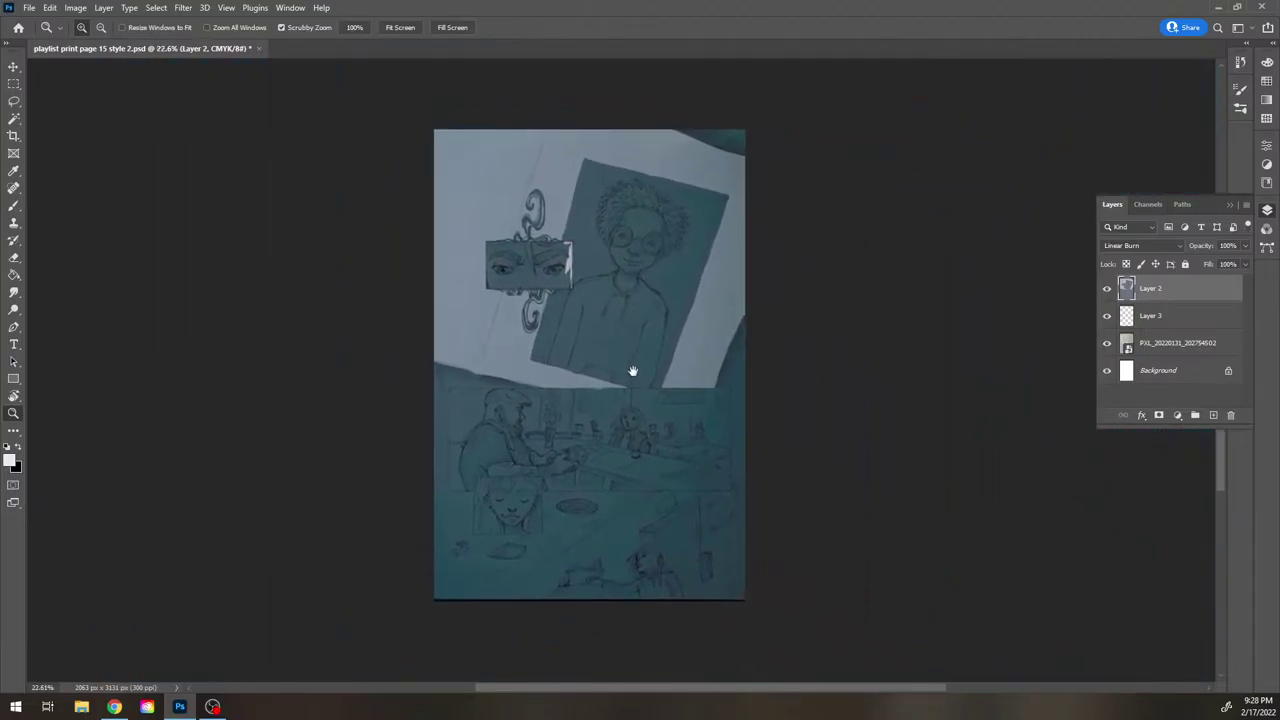
pyautogui.moveTo(559, 322); pyautogui.dragTo(618, 320)
pyautogui.press('space')
pyautogui.moveTo(608, 265); pyautogui.dragTo(632, 296)
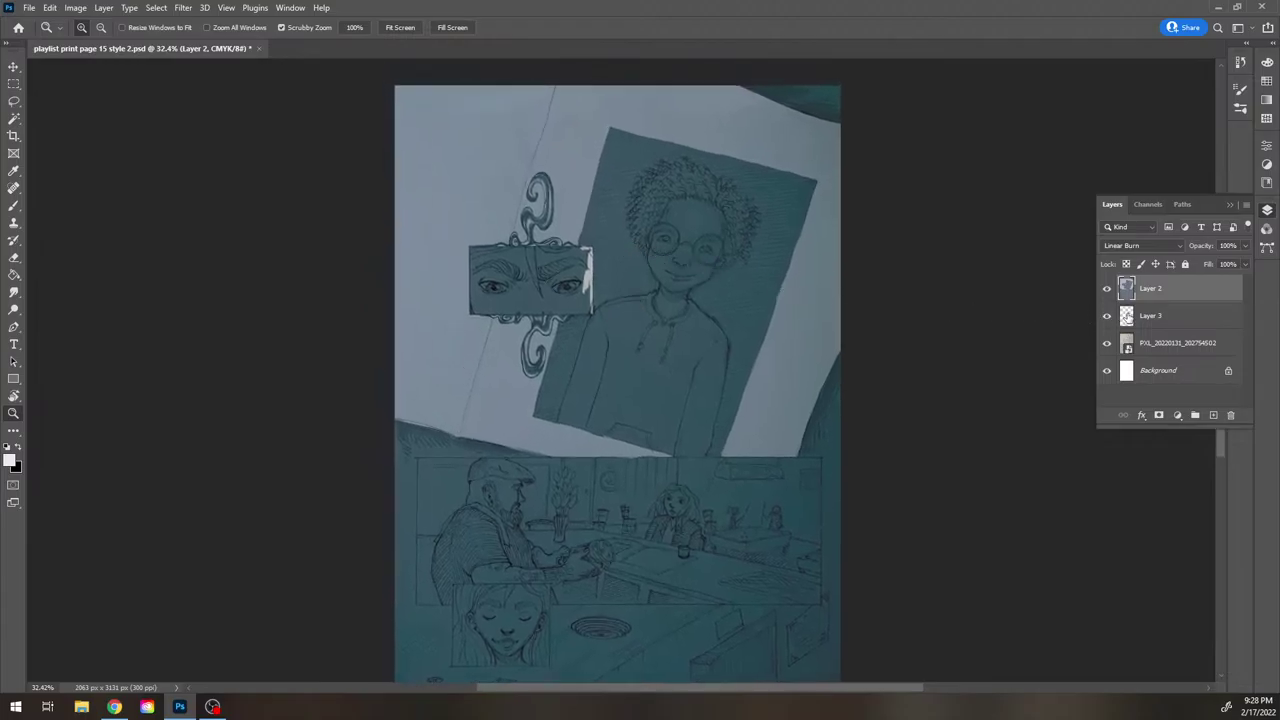
pyautogui.click(1213, 416)
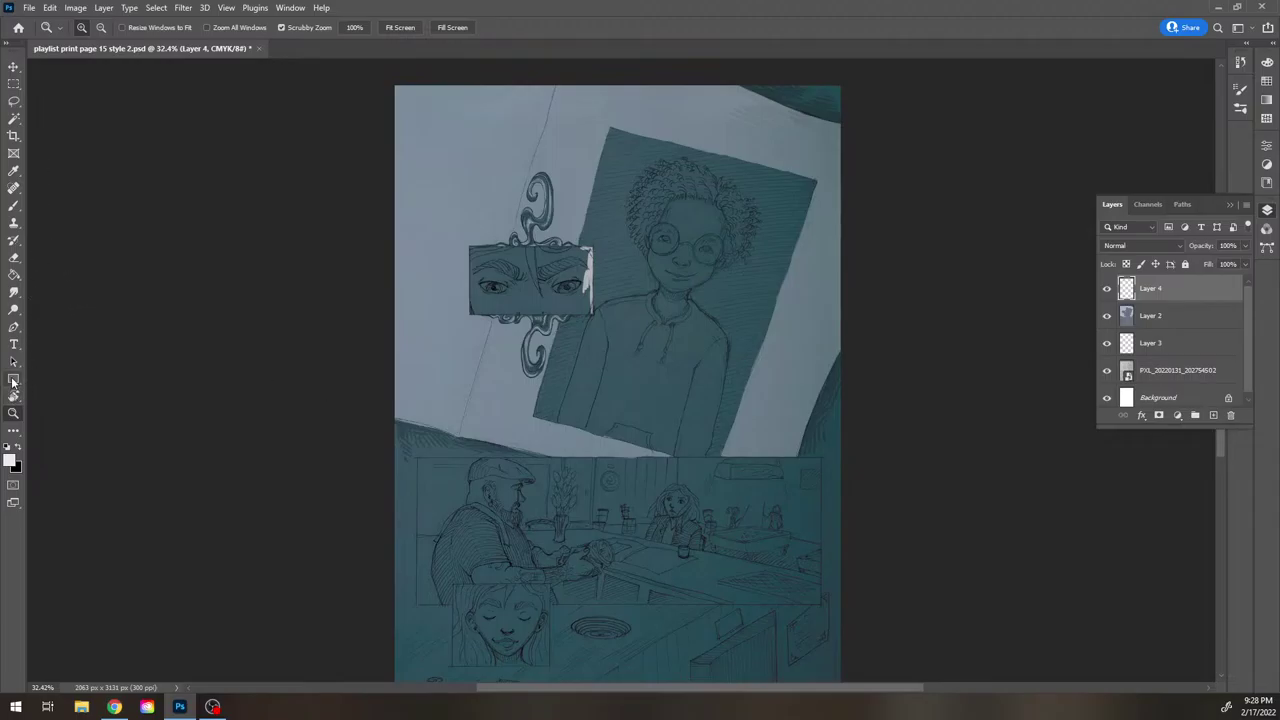
# Draw a rectangle shape about 577 × 316 px over the eyes panel, following its sketched border
pyautogui.click(14, 380)
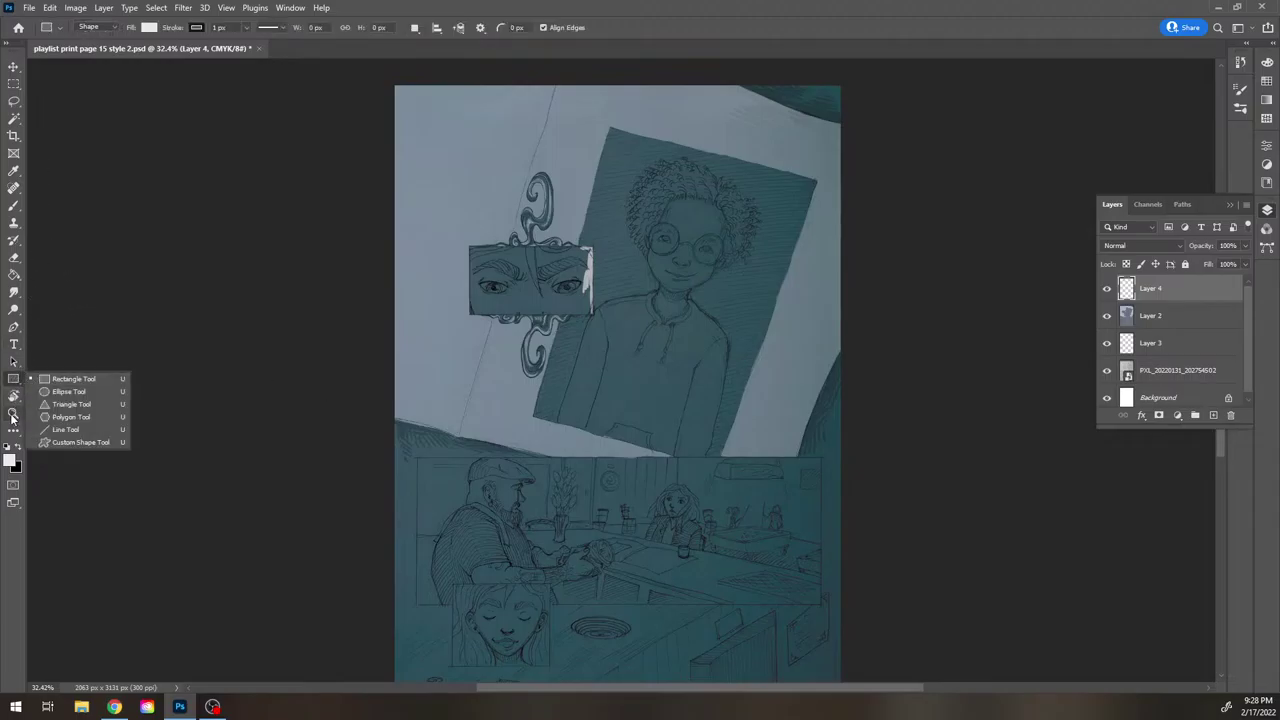
pyautogui.click(14, 413)
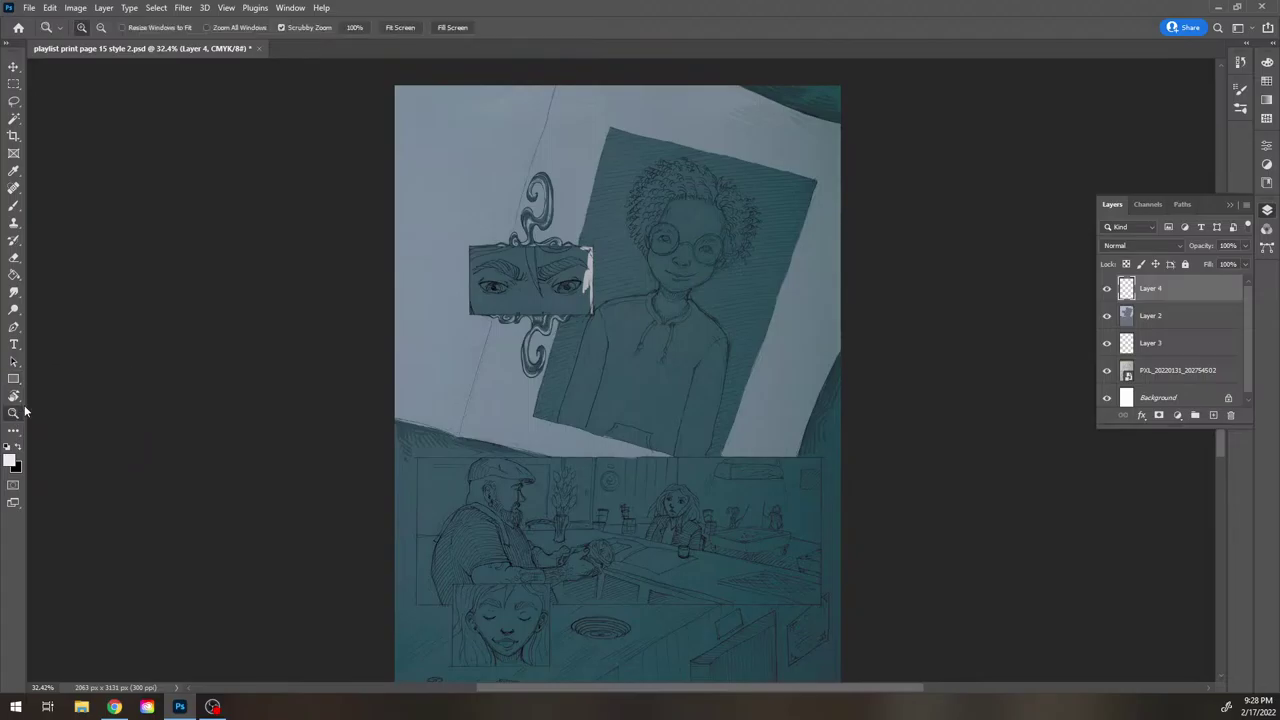
pyautogui.moveTo(548, 271); pyautogui.dragTo(620, 264)
pyautogui.moveTo(601, 209); pyautogui.dragTo(651, 267)
pyautogui.click(14, 380)
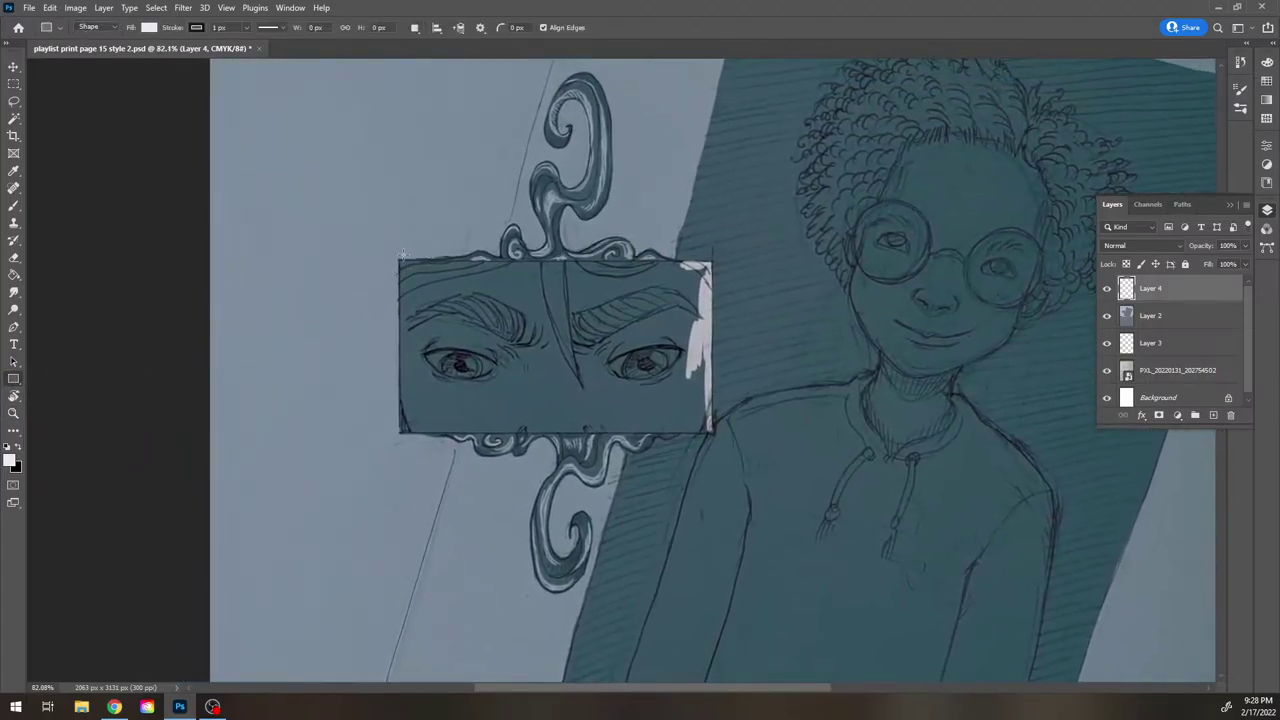
pyautogui.moveTo(398, 259); pyautogui.dragTo(712, 434)
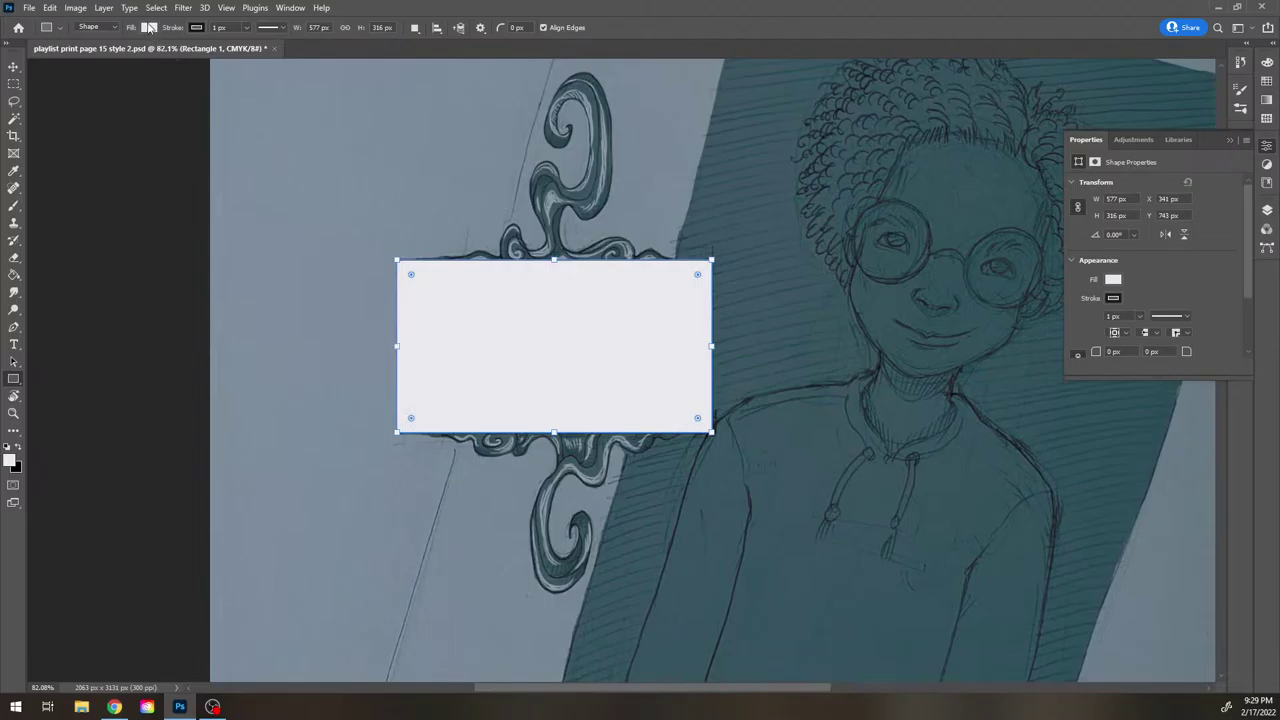
# Remove the rectangle's fill and set its stroke width to 8 px
pyautogui.click(150, 28)
pyautogui.click(71, 55)
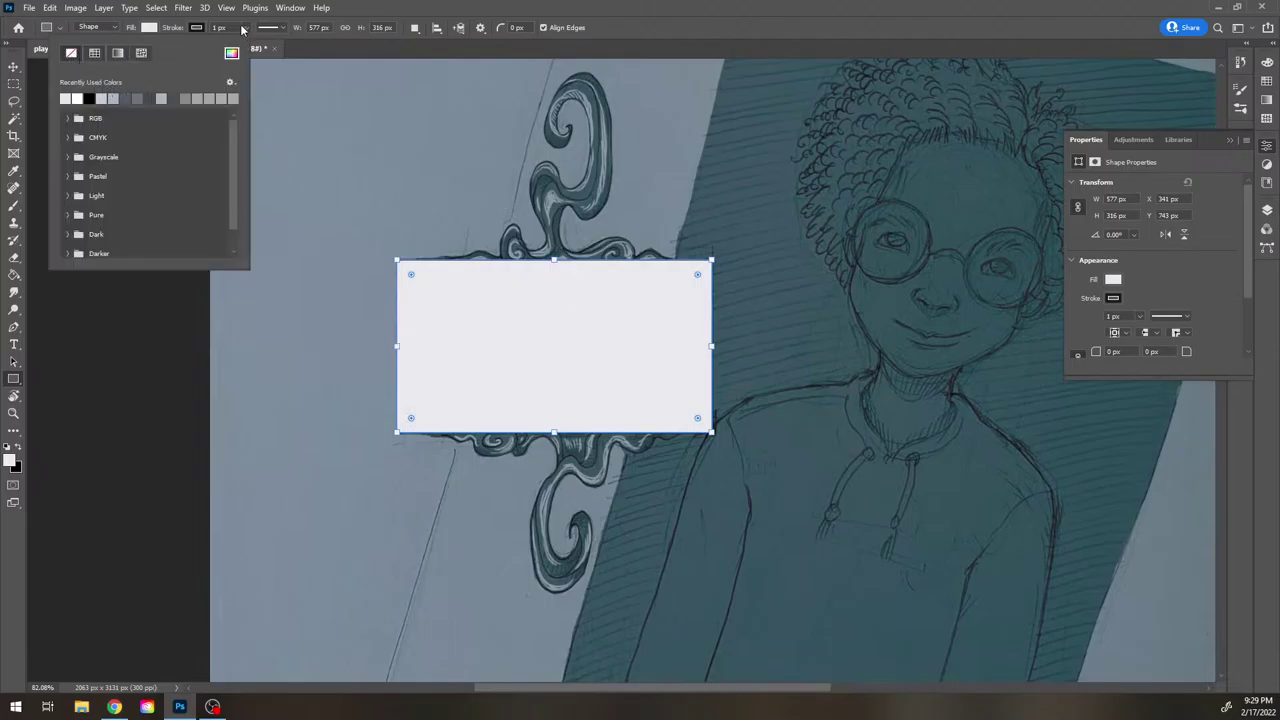
pyautogui.click(246, 27)
pyautogui.click(219, 27)
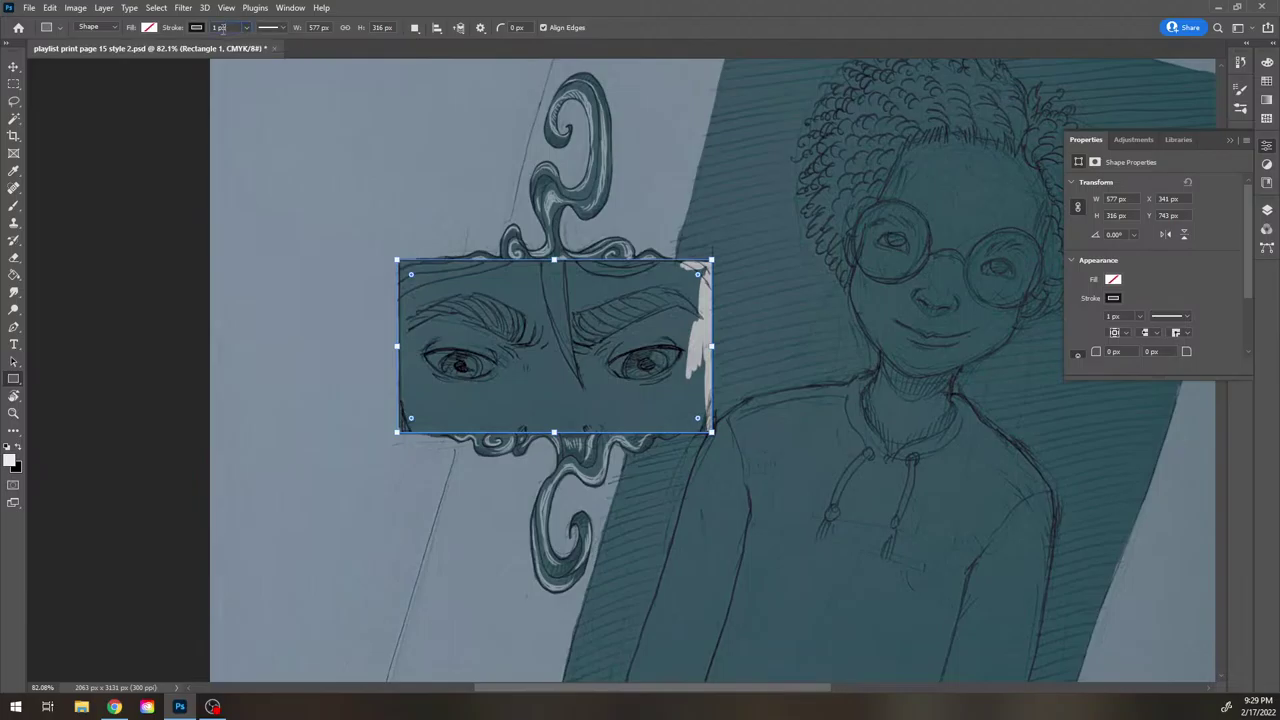
pyautogui.write('8')
pyautogui.press('Return')
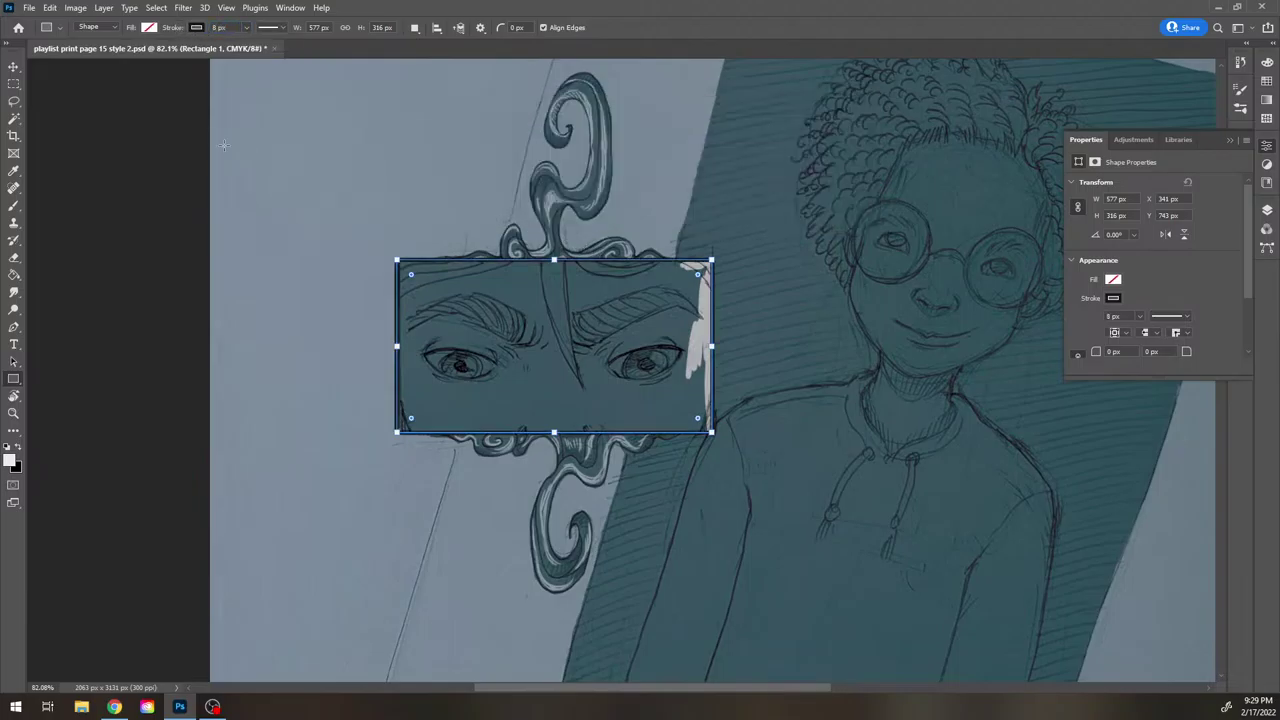
# Leave the rectangle's shape editing and save the comic page file
pyautogui.click(13, 66)
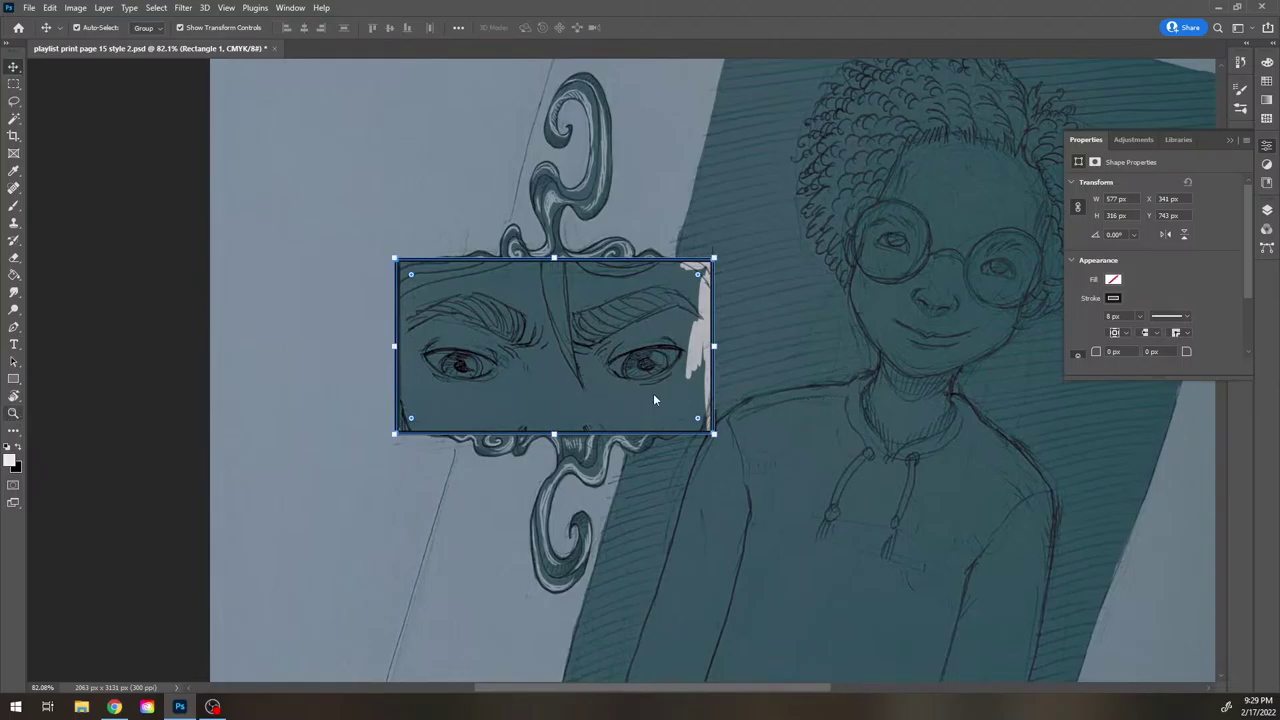
pyautogui.press('z')
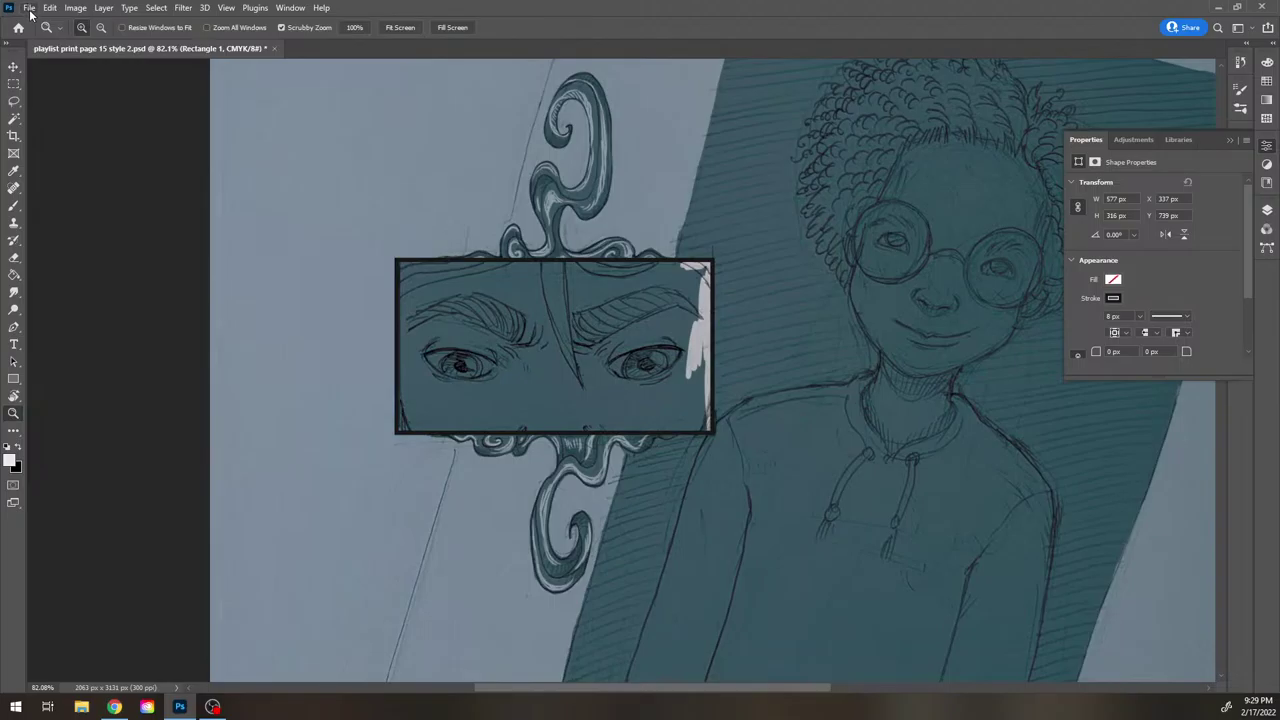
pyautogui.click(29, 8)
pyautogui.click(48, 156)
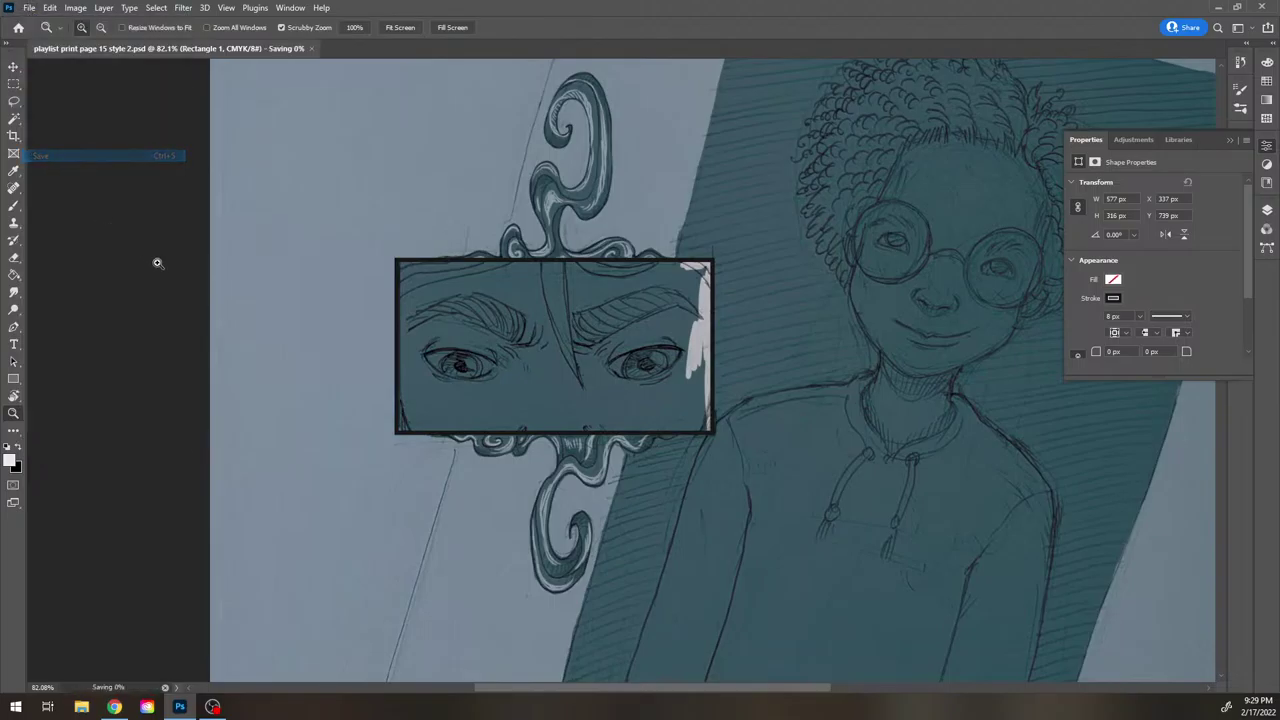
# Draw an unfilled rectangle with an 8 px stroke, about 1866 × 680 px, around the wide bar scene panel
pyautogui.moveTo(840, 440); pyautogui.dragTo(771, 465)
pyautogui.press('space')
pyautogui.moveTo(845, 564); pyautogui.dragTo(630, 284)
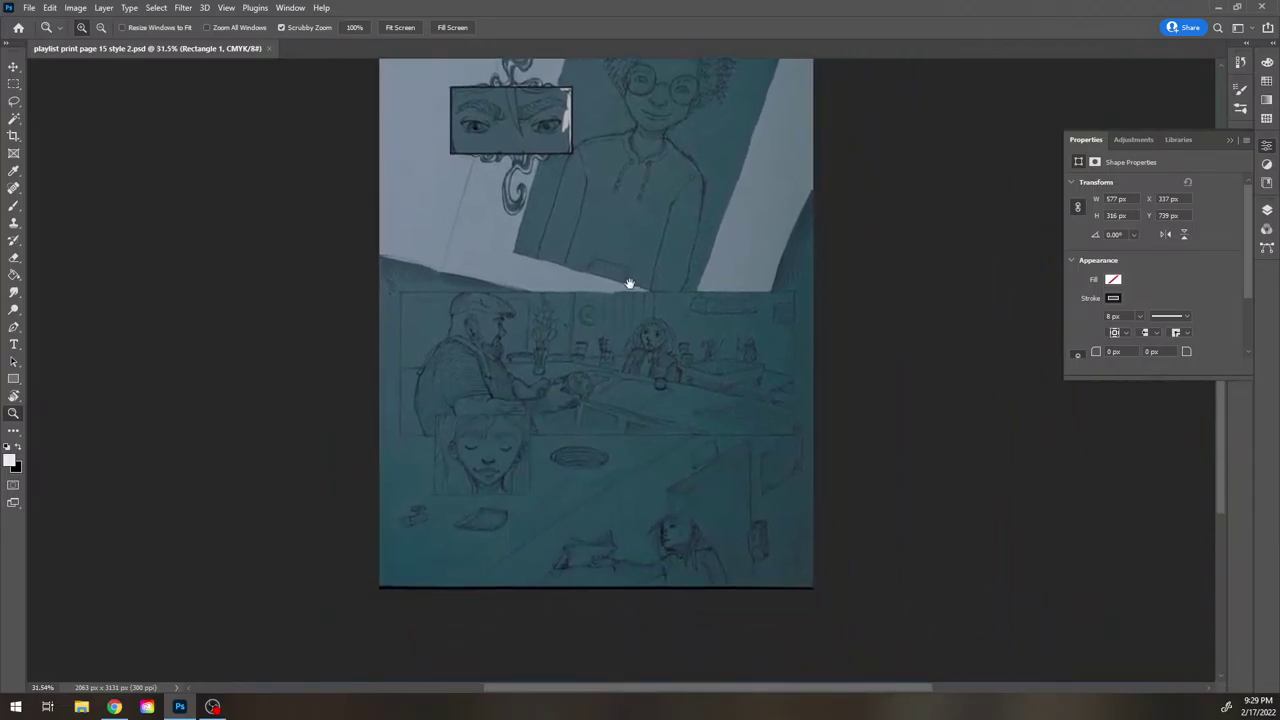
pyautogui.moveTo(587, 376); pyautogui.dragTo(633, 381)
pyautogui.press('space')
pyautogui.moveTo(631, 334); pyautogui.dragTo(608, 343)
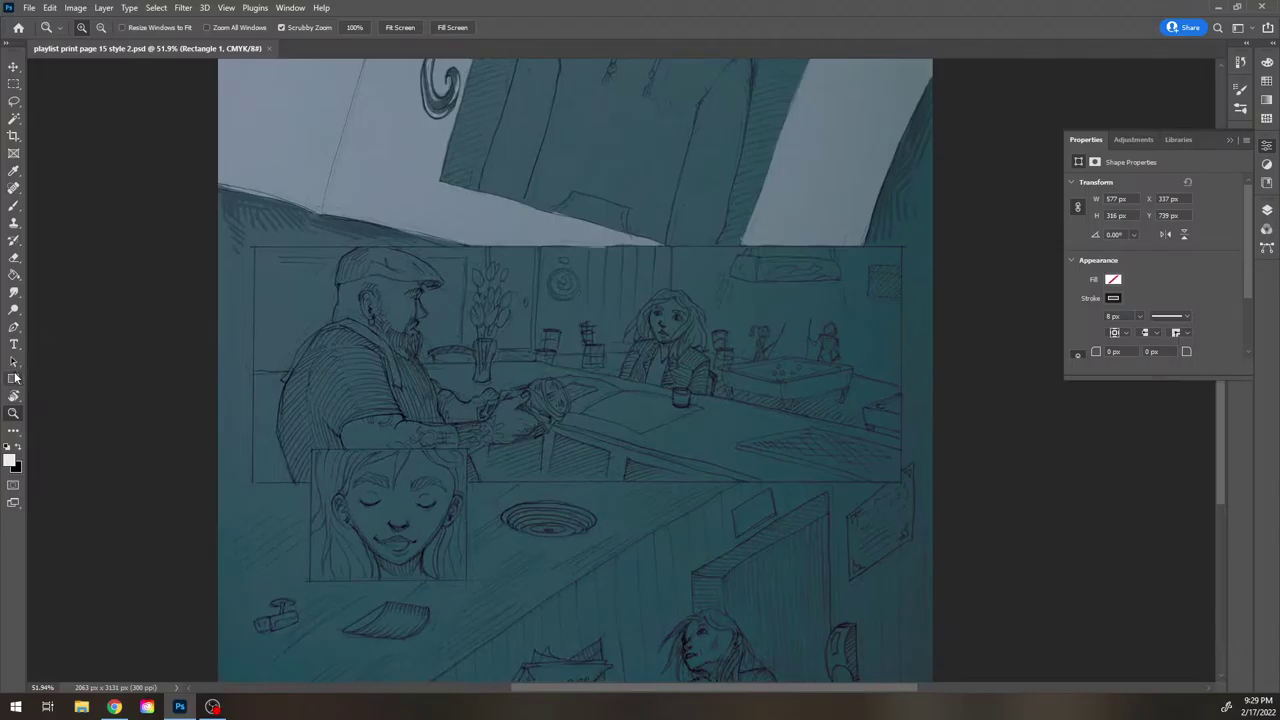
pyautogui.click(14, 378)
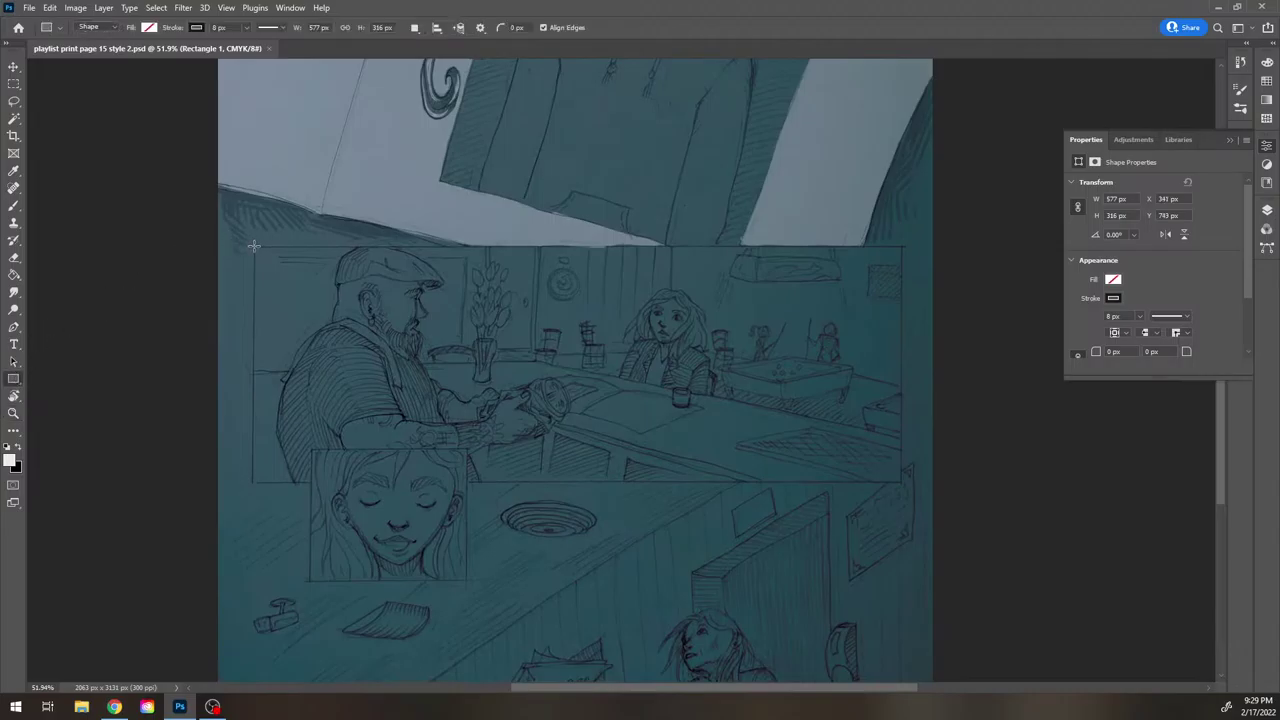
pyautogui.moveTo(254, 245); pyautogui.dragTo(900, 480)
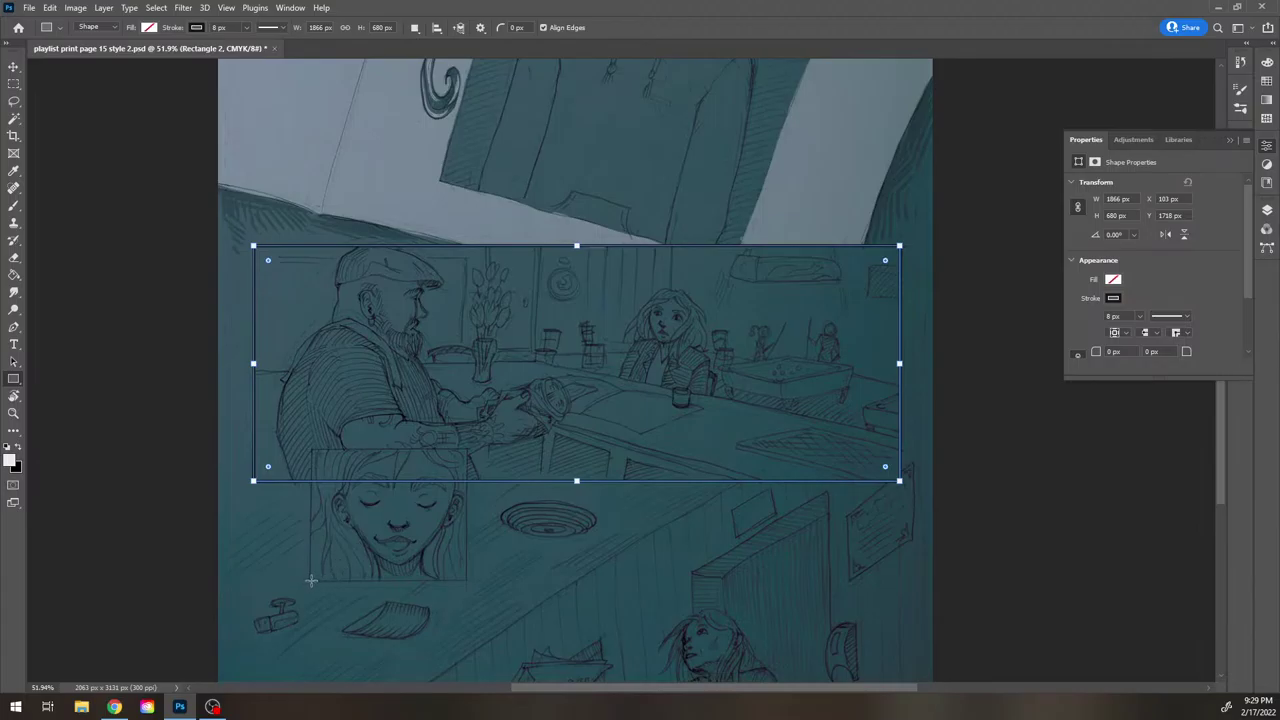
# Draw an unfilled rectangle about 457 × 384 px around the closed-eyes face panel overlapping the bar scene
pyautogui.moveTo(309, 580); pyautogui.dragTo(467, 448)
pyautogui.moveTo(711, 538); pyautogui.dragTo(721, 447)
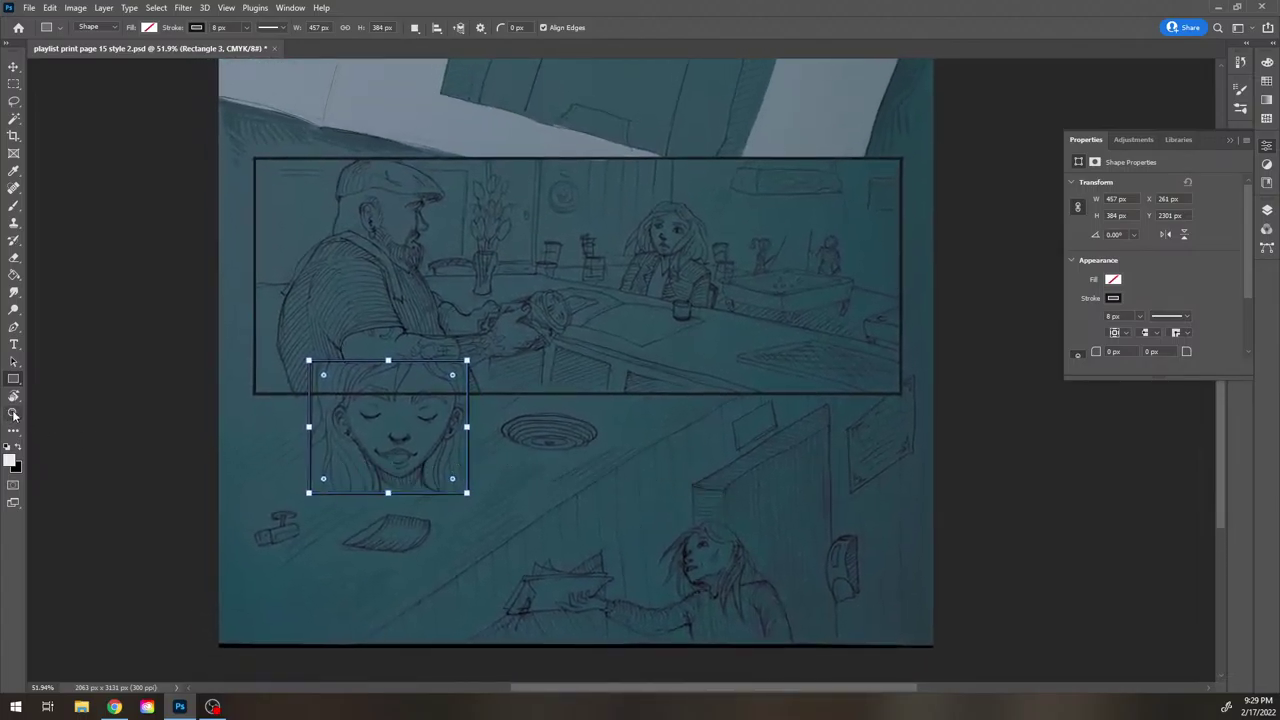
pyautogui.click(13, 414)
pyautogui.moveTo(391, 406); pyautogui.dragTo(429, 409)
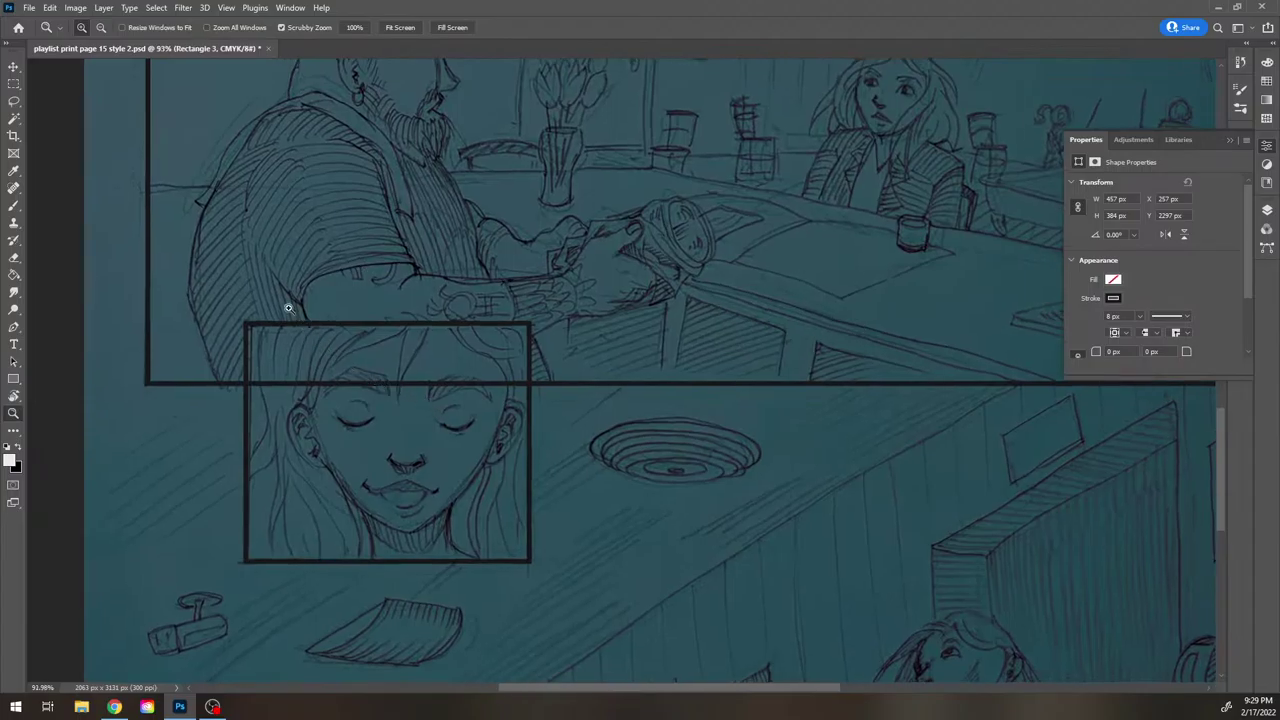
# Rasterize the bar scene's frame layer, Rectangle 2, and erase its line where it crosses the face panel
pyautogui.click(13, 205)
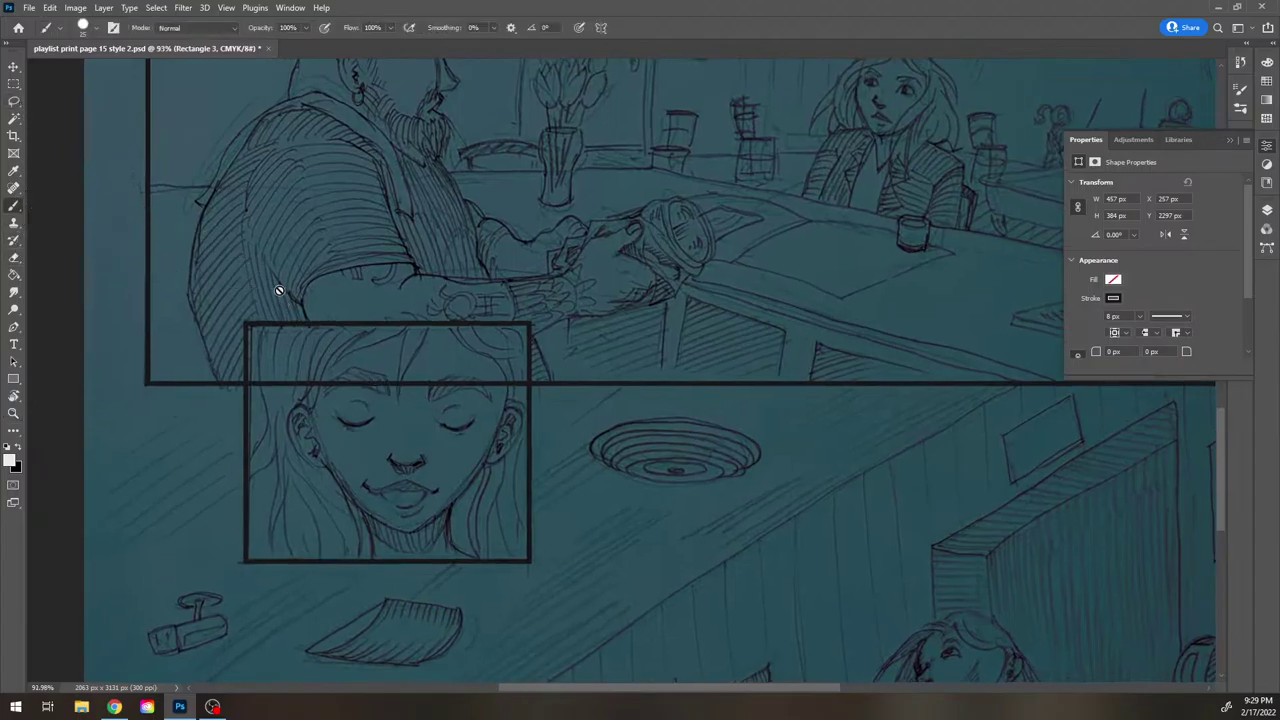
pyautogui.click(1267, 210)
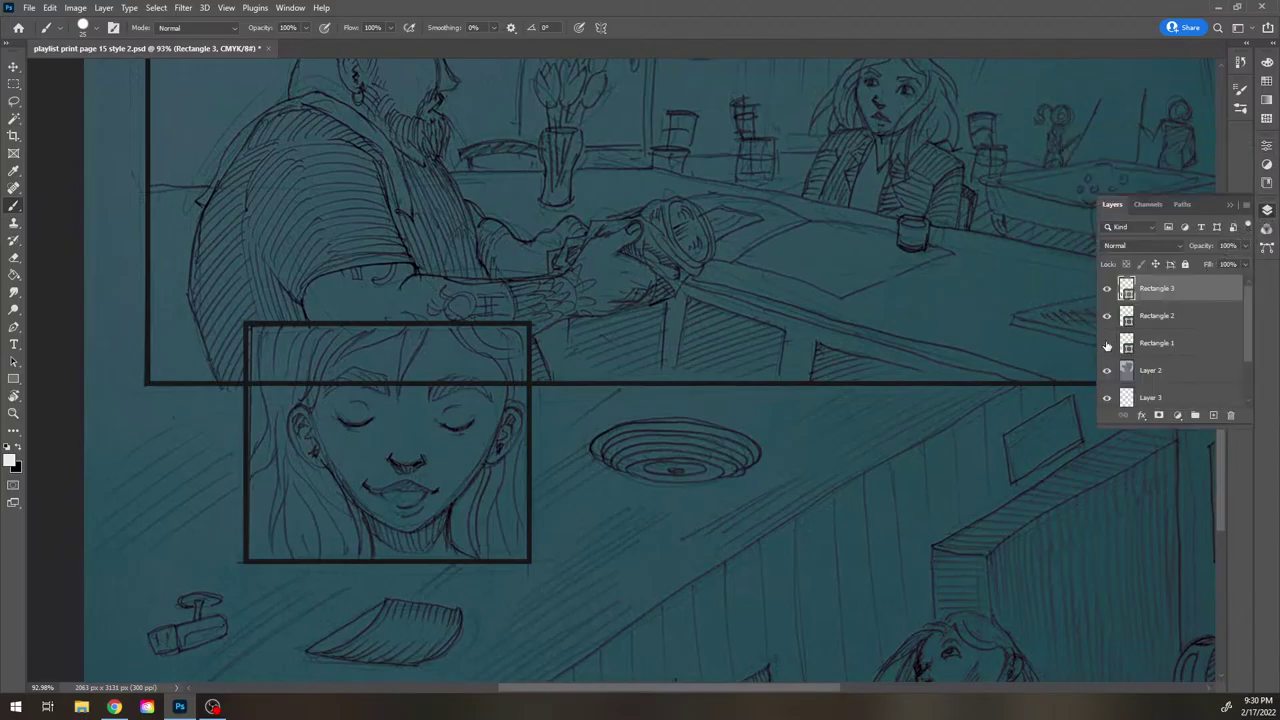
pyautogui.click(1107, 316)
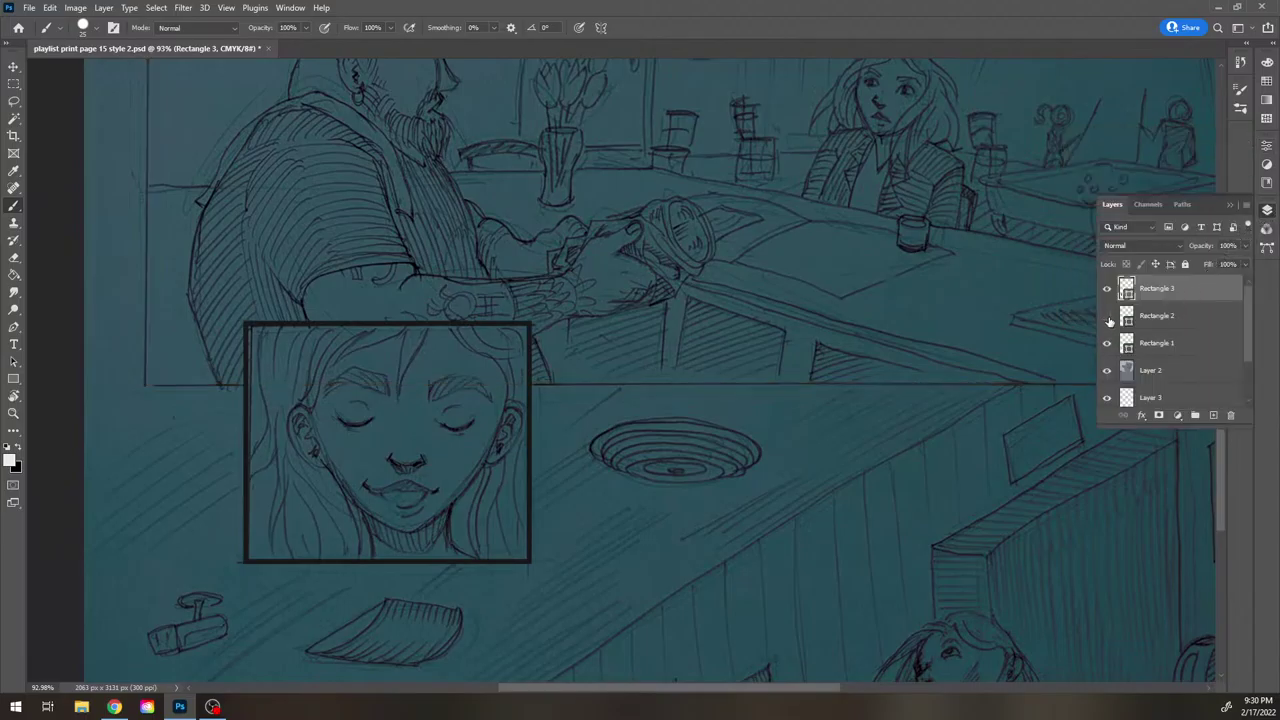
pyautogui.click(1107, 316)
pyautogui.click(1155, 316)
pyautogui.click(823, 336)
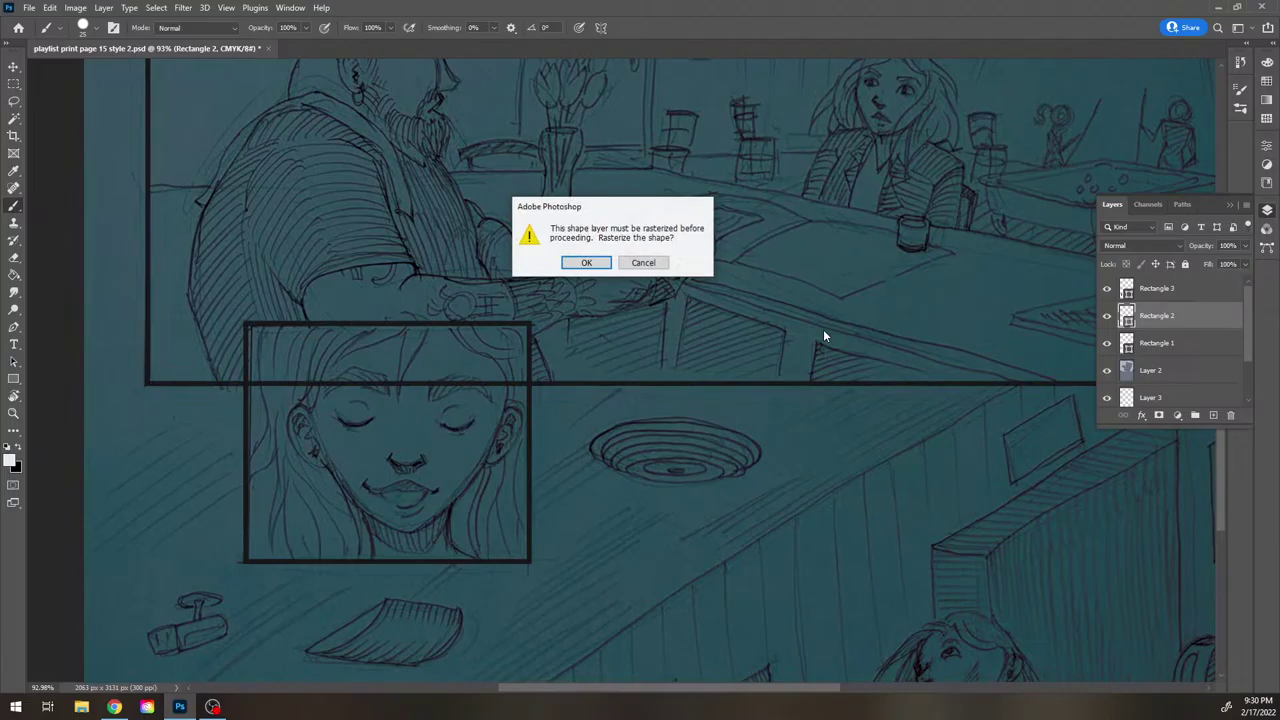
pyautogui.click(586, 262)
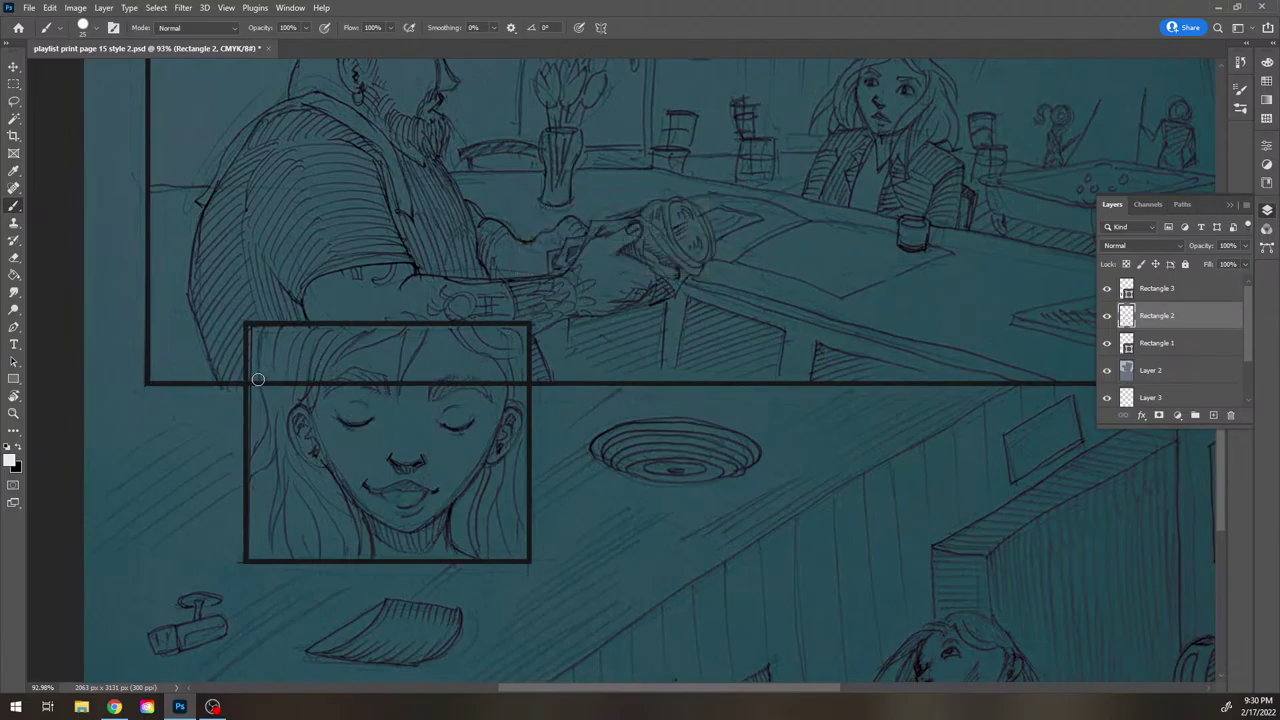
pyautogui.moveTo(253, 388); pyautogui.dragTo(252, 376)
pyautogui.moveTo(500, 386)
pyautogui.mouseDown()
pyautogui.moveTo(480, 374)
pyautogui.moveTo(509, 383)
pyautogui.moveTo(256, 384)
pyautogui.moveTo(274, 383)
pyautogui.mouseUp()
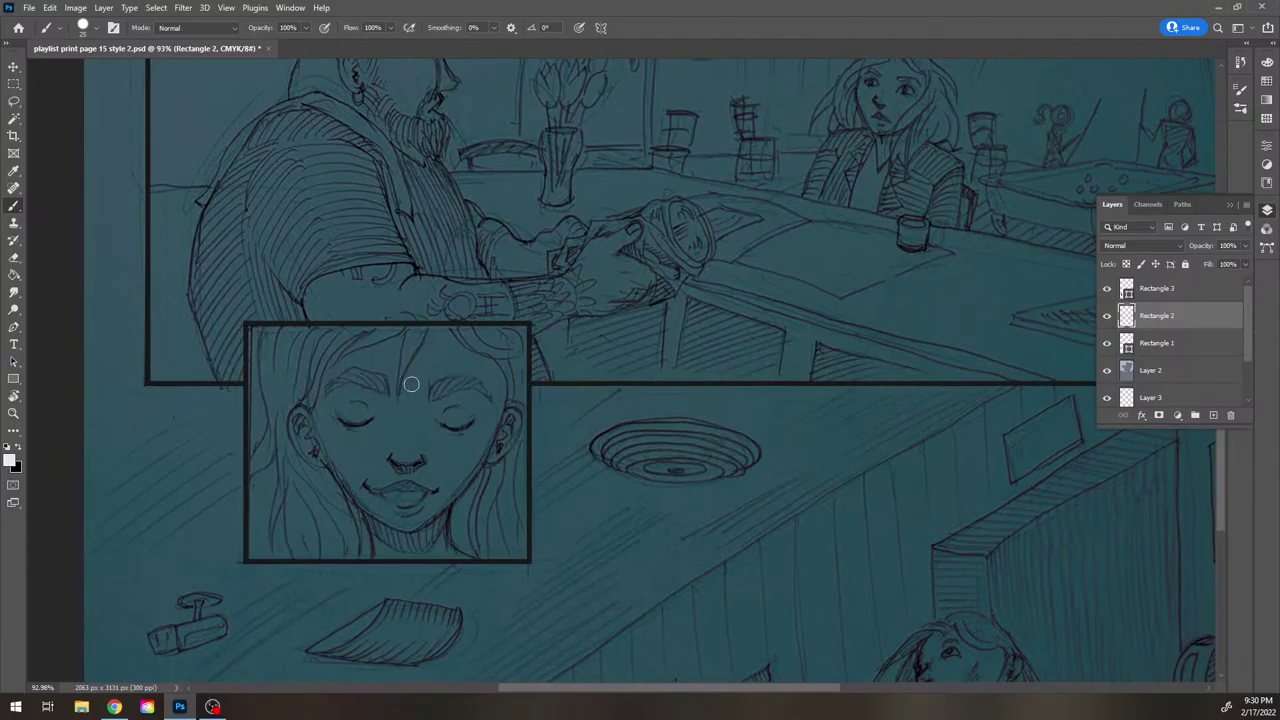
# Group the three panel frame layers Rectangle 1, Rectangle 2 and Rectangle 3 into one layer group
pyautogui.click(16, 414)
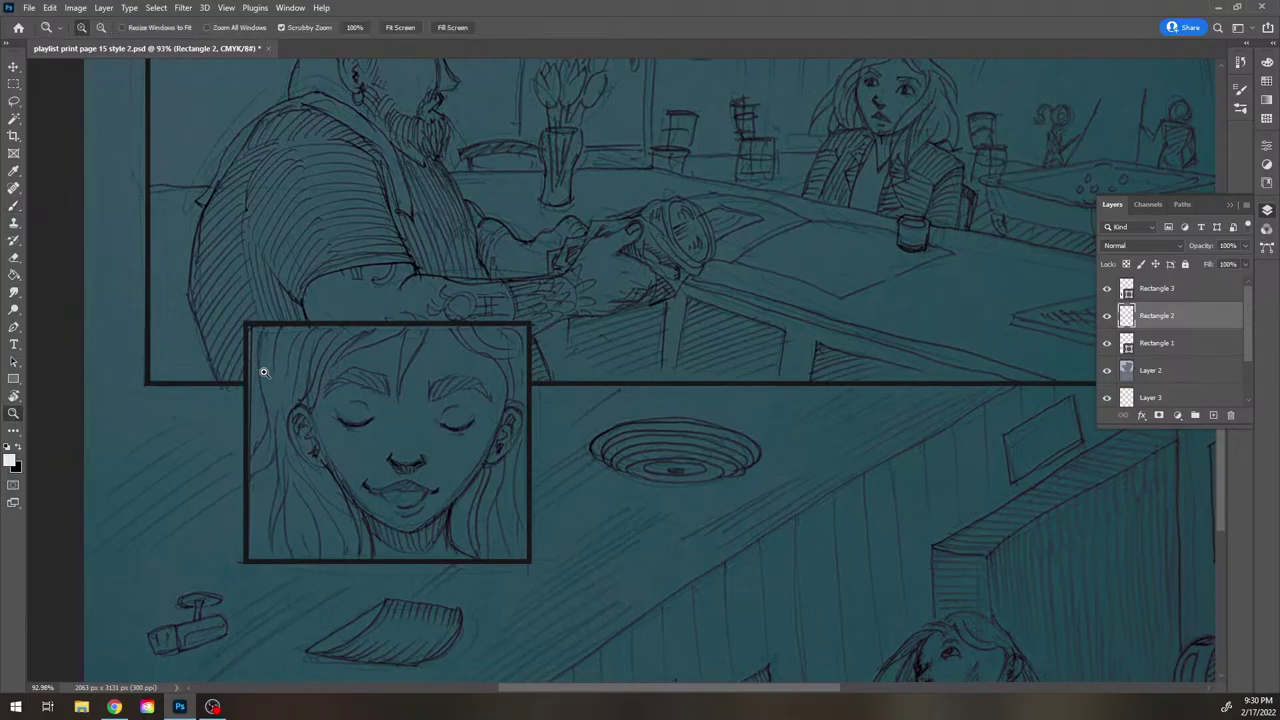
pyautogui.moveTo(770, 312); pyautogui.dragTo(685, 331)
pyautogui.moveTo(834, 214); pyautogui.dragTo(633, 329)
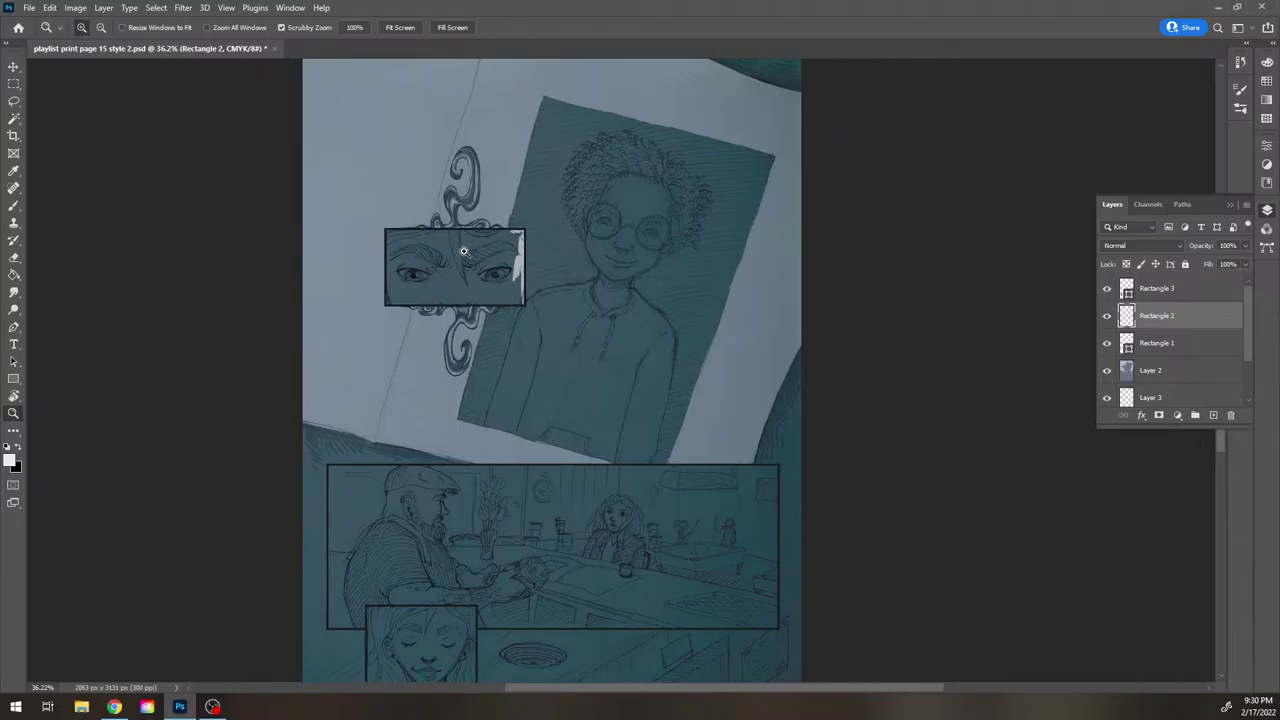
pyautogui.moveTo(465, 253); pyautogui.dragTo(529, 261)
pyautogui.moveTo(530, 215); pyautogui.dragTo(569, 325)
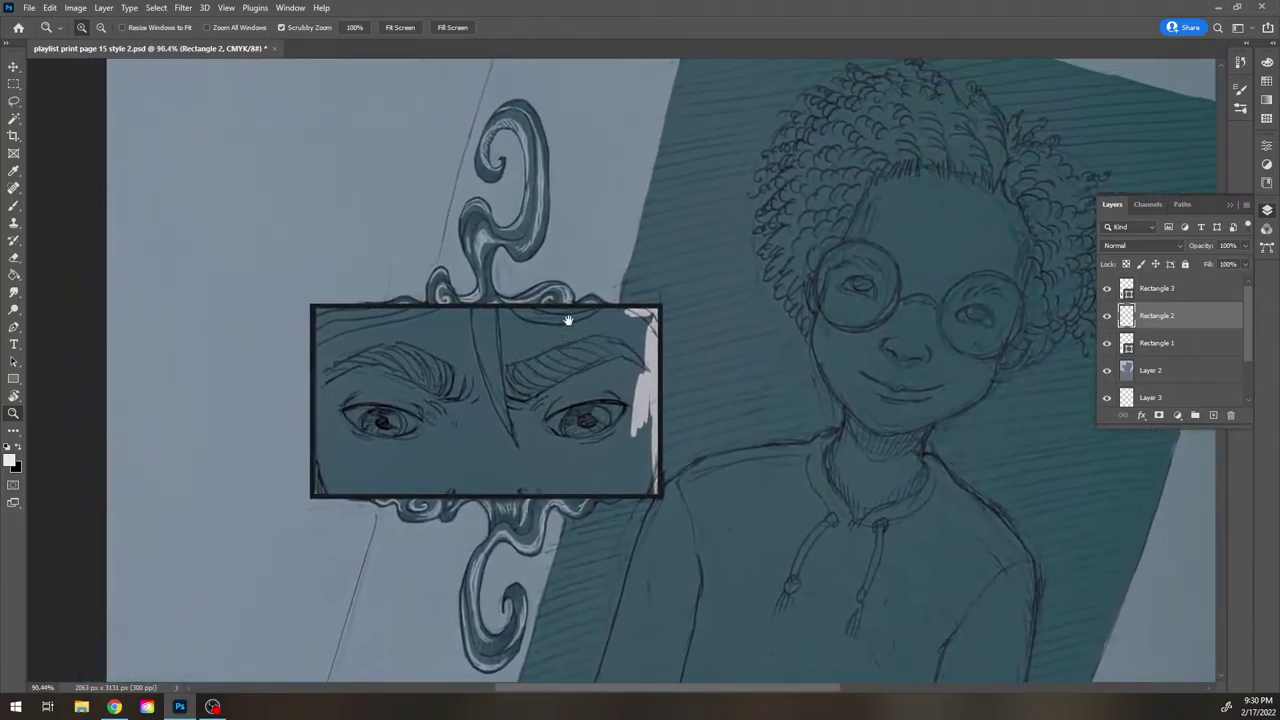
pyautogui.keyDown('shift'); pyautogui.click(1165, 343); pyautogui.keyUp('shift')
pyautogui.rightClick(1168, 316)
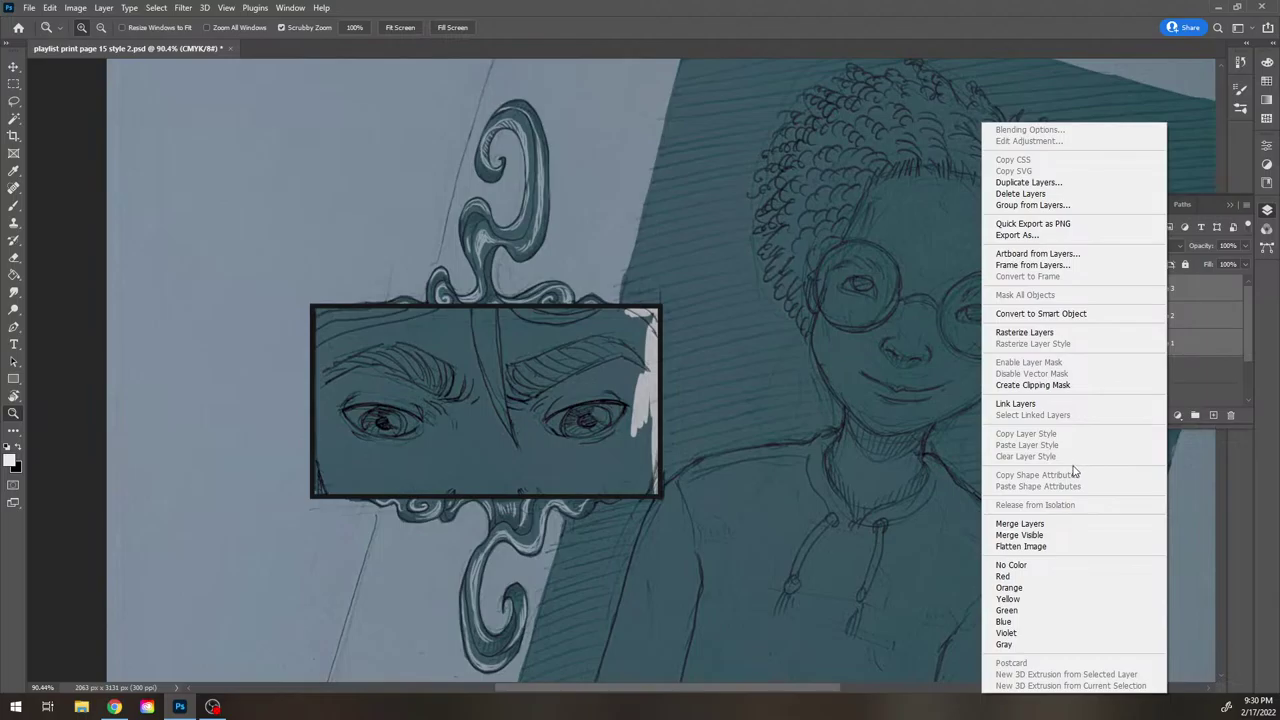
pyautogui.click(1131, 405)
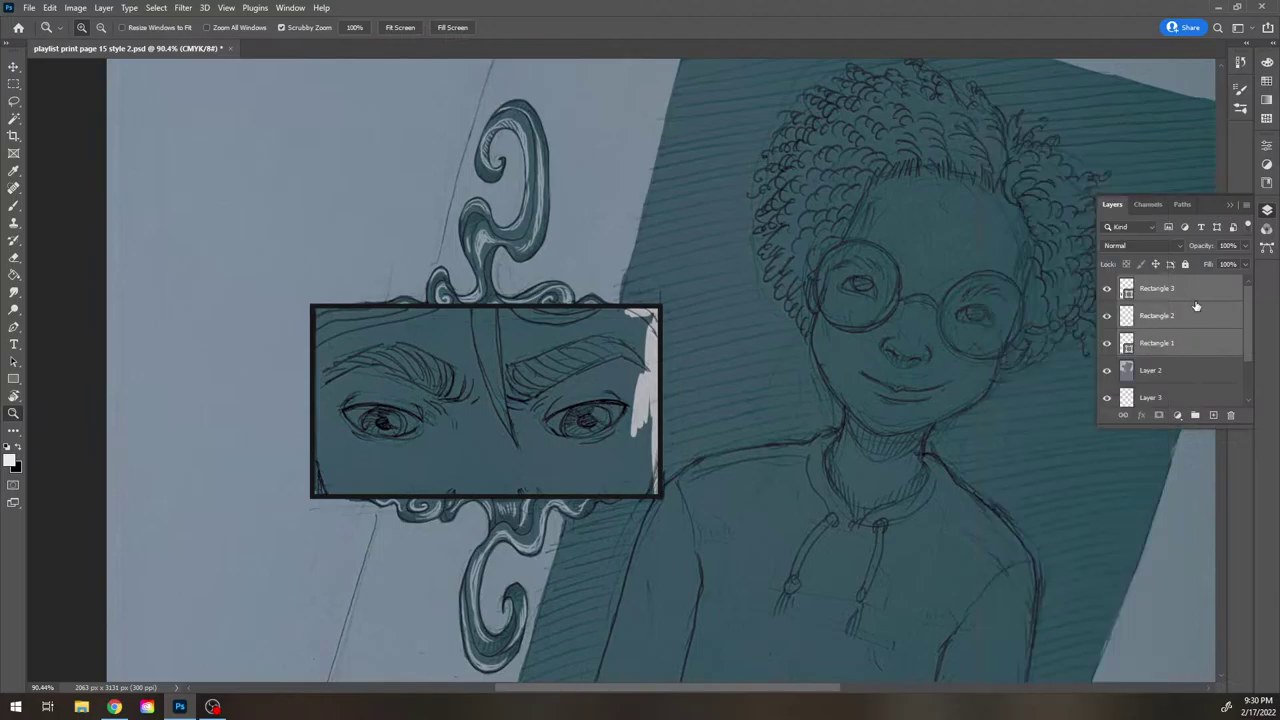
pyautogui.click(1195, 415)
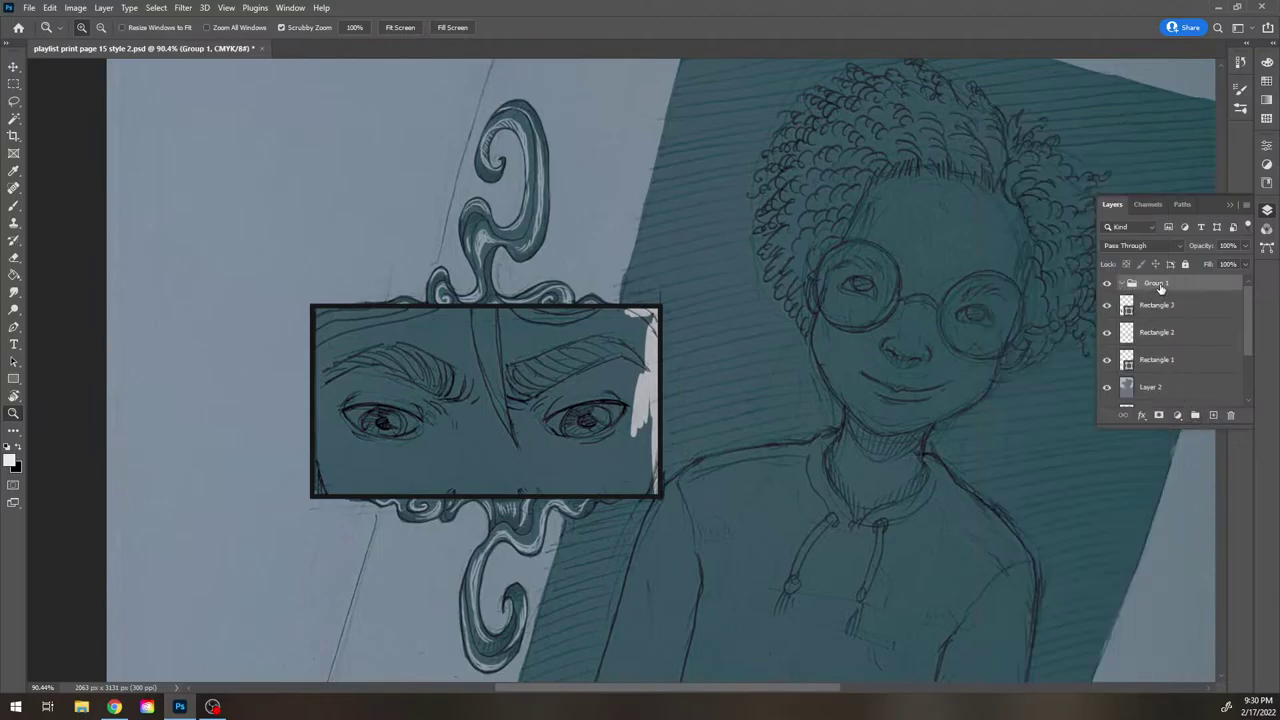
# Rename the frame layer group "boxes" and collapse it in the layer stack
pyautogui.doubleClick(1157, 283)
pyautogui.write('boxes')
pyautogui.press('Return')
pyautogui.click(1168, 314)
pyautogui.keyDown('shift'); pyautogui.click(1178, 368); pyautogui.keyUp('shift')
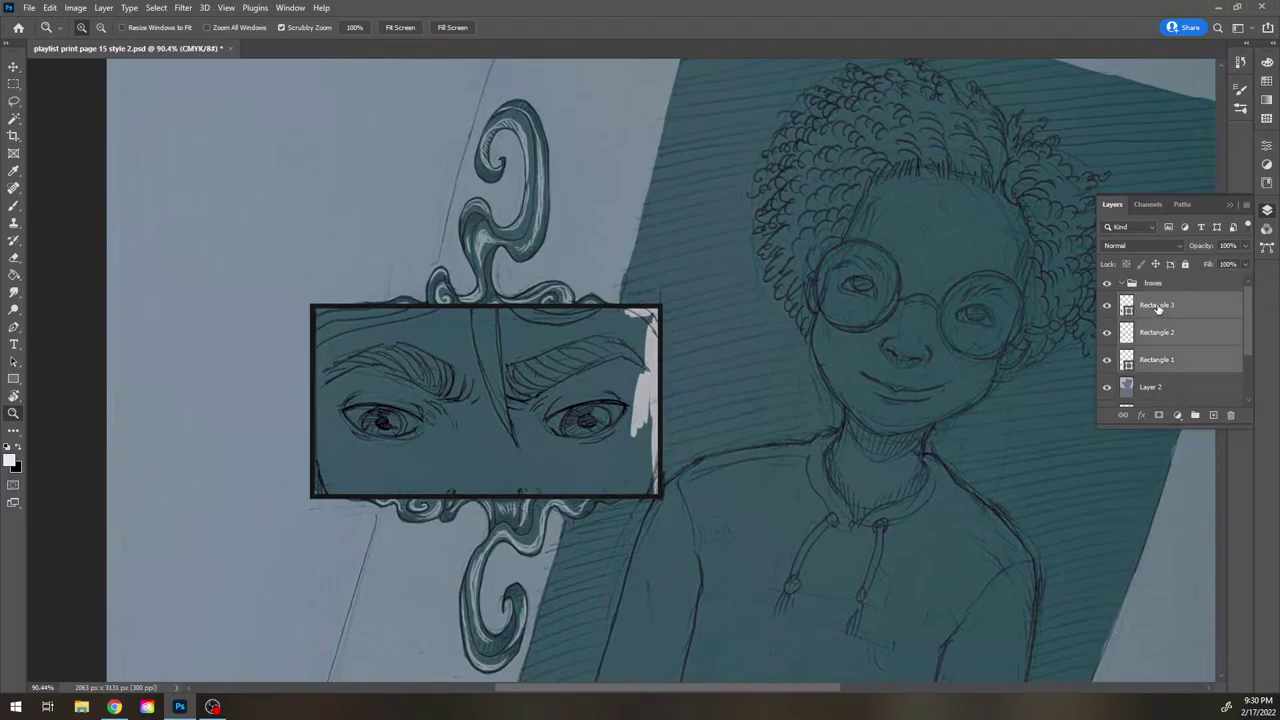
pyautogui.click(1122, 284)
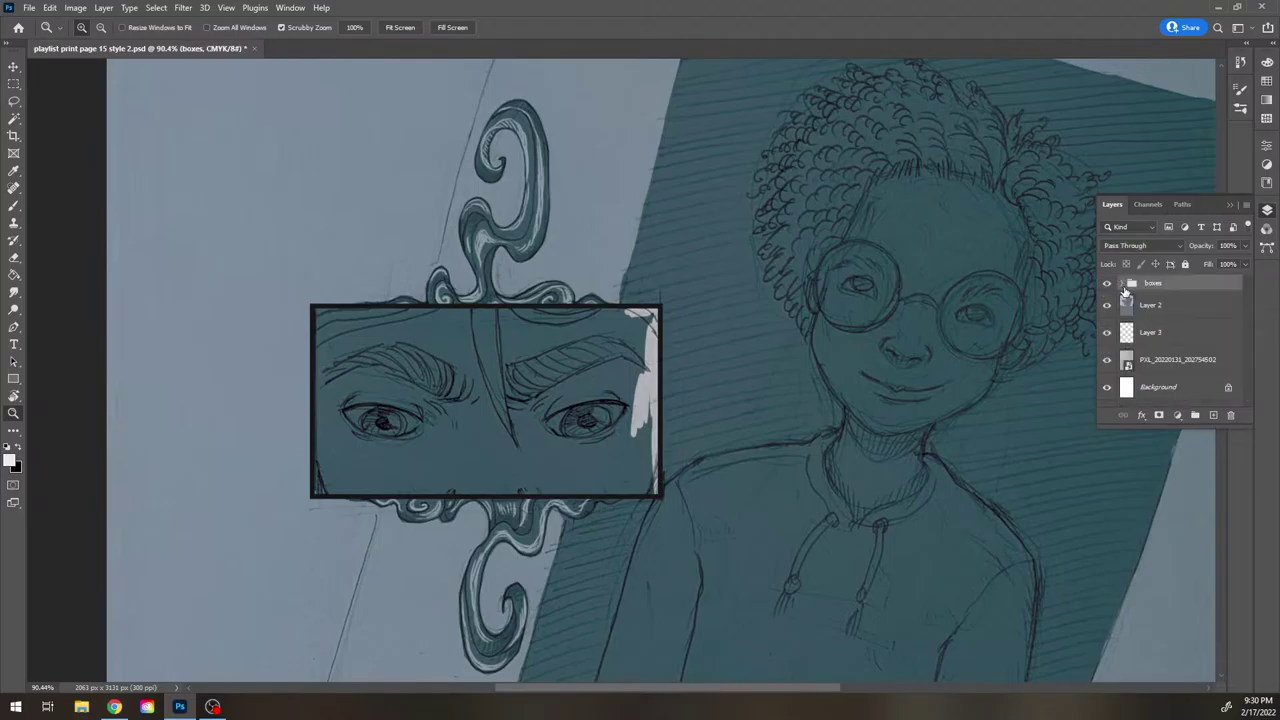
# Paint the inside of the glaring-eyes panel near-white on Layer 2, covering the dark tone right up to its frame
pyautogui.click(1150, 308)
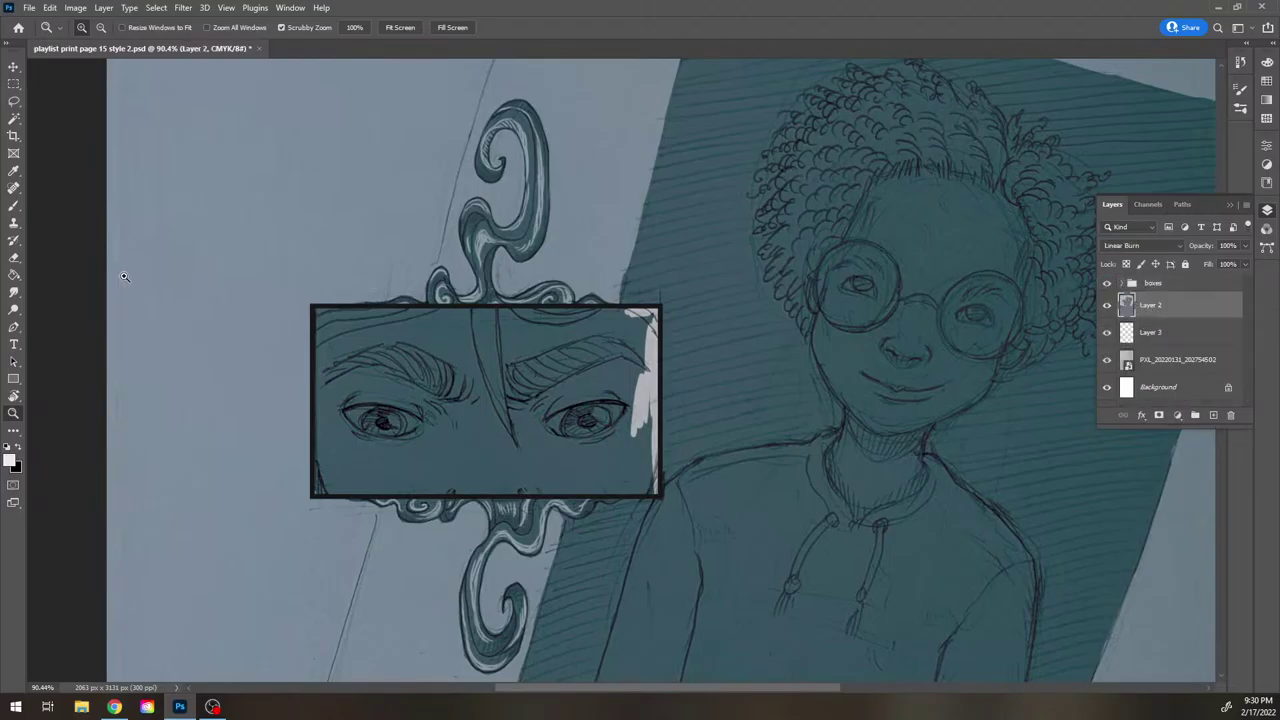
pyautogui.click(12, 208)
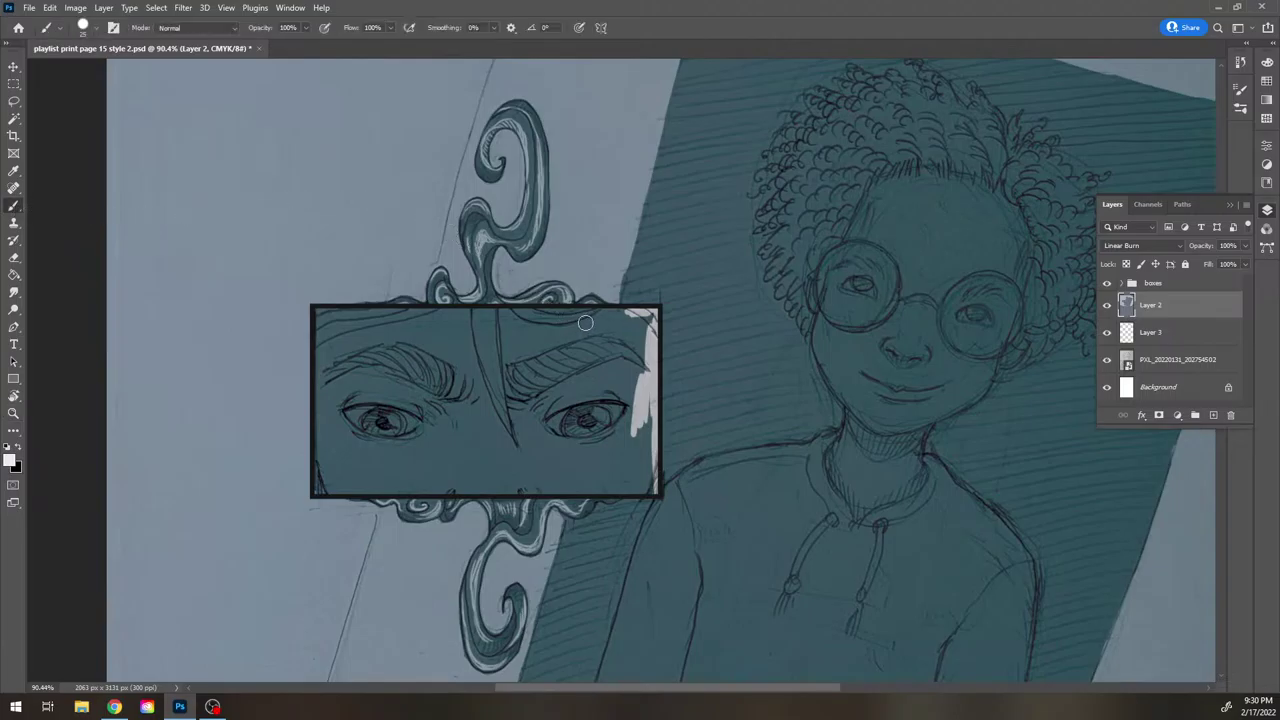
pyautogui.moveTo(600, 323); pyautogui.dragTo(648, 313)
pyautogui.moveTo(614, 490)
pyautogui.mouseDown()
pyautogui.moveTo(654, 491)
pyautogui.moveTo(630, 492)
pyautogui.moveTo(652, 487)
pyautogui.moveTo(650, 432)
pyautogui.moveTo(642, 484)
pyautogui.moveTo(625, 479)
pyautogui.moveTo(636, 380)
pyautogui.moveTo(626, 389)
pyautogui.moveTo(624, 371)
pyautogui.moveTo(641, 335)
pyautogui.moveTo(563, 323)
pyautogui.moveTo(607, 311)
pyautogui.moveTo(432, 307)
pyautogui.moveTo(345, 326)
pyautogui.moveTo(348, 310)
pyautogui.moveTo(318, 314)
pyautogui.moveTo(318, 490)
pyautogui.moveTo(600, 488)
pyautogui.moveTo(510, 490)
pyautogui.moveTo(563, 489)
pyautogui.mouseUp()
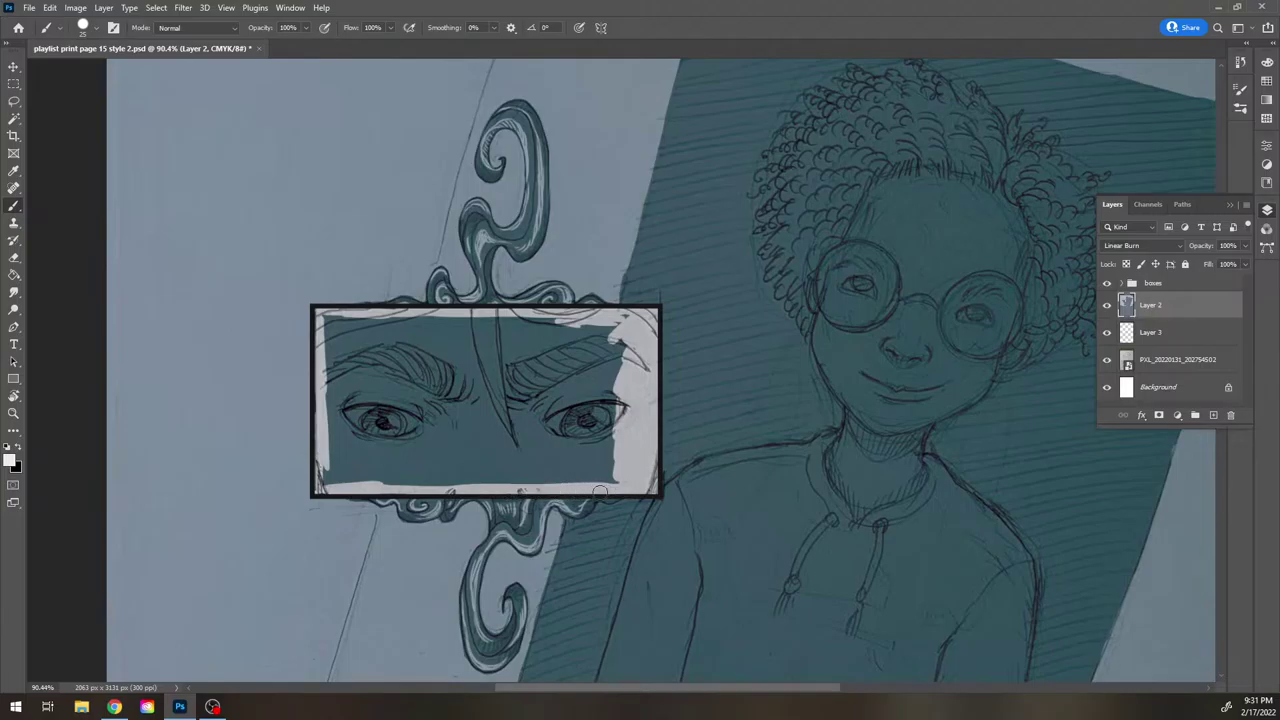
pyautogui.moveTo(338, 456)
pyautogui.mouseDown()
pyautogui.moveTo(322, 486)
pyautogui.moveTo(365, 474)
pyautogui.mouseUp()
pyautogui.moveTo(336, 428)
pyautogui.mouseDown()
pyautogui.moveTo(344, 462)
pyautogui.moveTo(330, 395)
pyautogui.moveTo(337, 325)
pyautogui.moveTo(374, 349)
pyautogui.moveTo(378, 333)
pyautogui.moveTo(437, 325)
pyautogui.moveTo(437, 337)
pyautogui.moveTo(526, 337)
pyautogui.moveTo(406, 332)
pyautogui.moveTo(617, 329)
pyautogui.moveTo(618, 422)
pyautogui.moveTo(554, 407)
pyautogui.moveTo(409, 420)
pyautogui.moveTo(362, 390)
pyautogui.moveTo(389, 419)
pyautogui.moveTo(484, 365)
pyautogui.moveTo(384, 403)
pyautogui.moveTo(494, 412)
pyautogui.moveTo(353, 449)
pyautogui.moveTo(466, 462)
pyautogui.moveTo(403, 475)
pyautogui.moveTo(609, 475)
pyautogui.moveTo(500, 434)
pyautogui.moveTo(541, 448)
pyautogui.mouseUp()
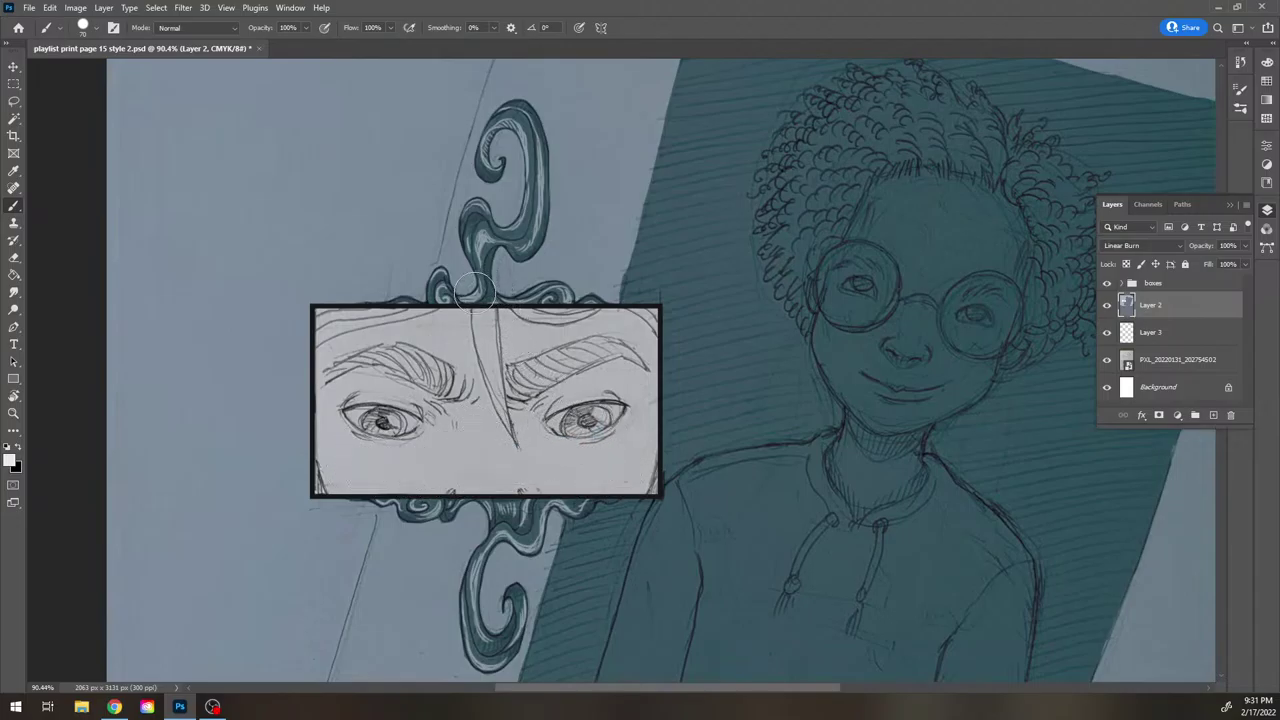
pyautogui.moveTo(521, 409); pyautogui.dragTo(507, 420)
# Sample the page's light blue-grey with the sketch hidden temporarily, and shade the face edges and inner brows in the eyes panel at 15 px
pyautogui.press('[')
pyautogui.press('[')
pyautogui.press('[')
pyautogui.press('[')
pyautogui.press('[')
pyautogui.press('[')
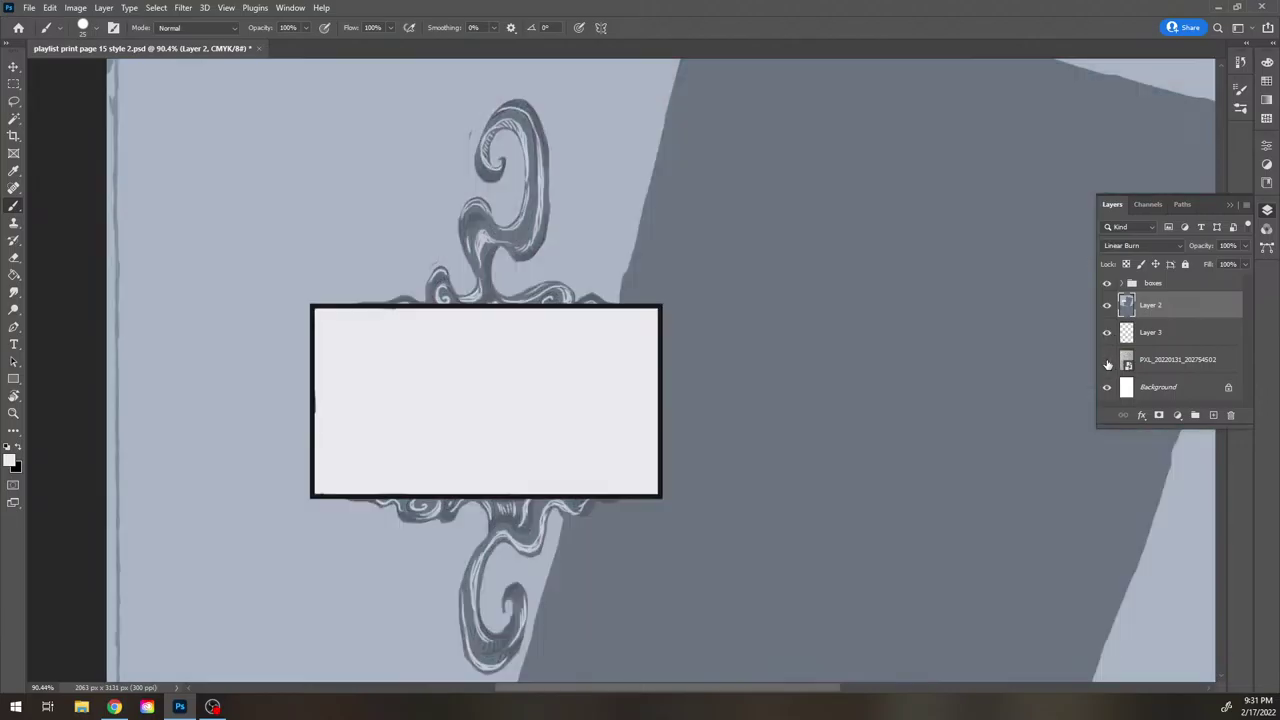
pyautogui.click(1107, 360)
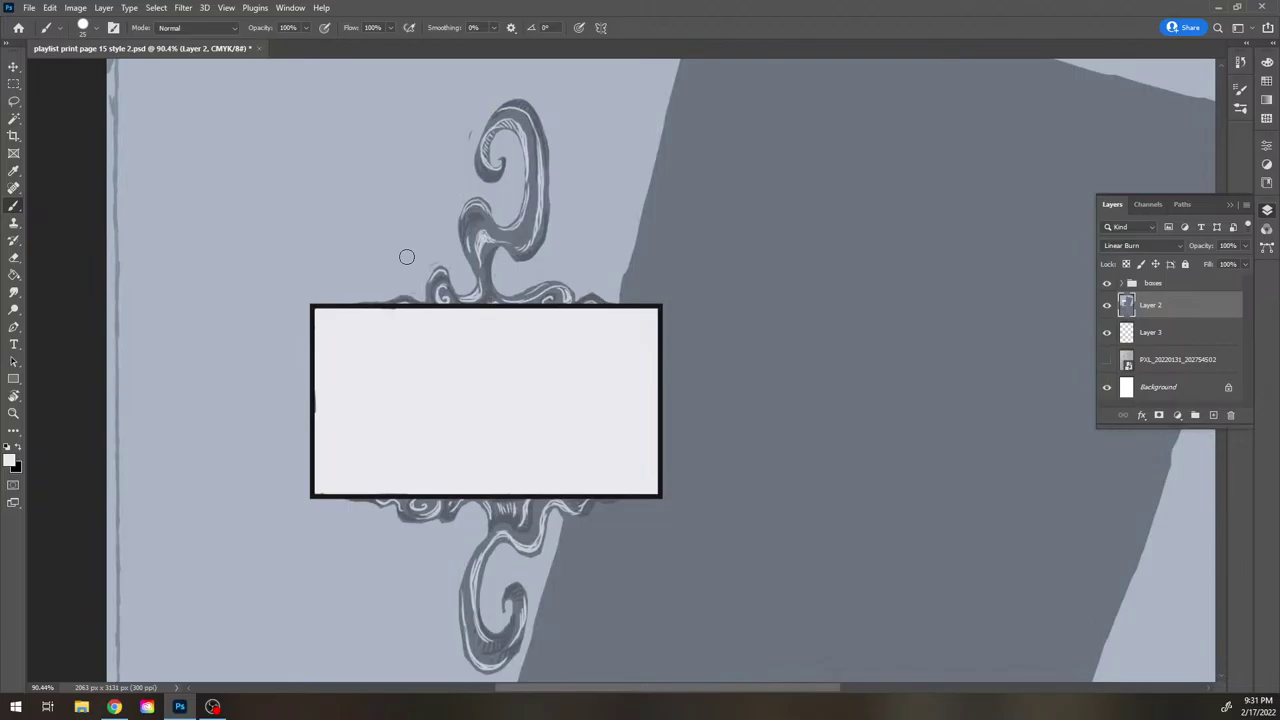
pyautogui.keyDown('alt'); pyautogui.click(282, 228); pyautogui.keyUp('alt')
pyautogui.click(1107, 360)
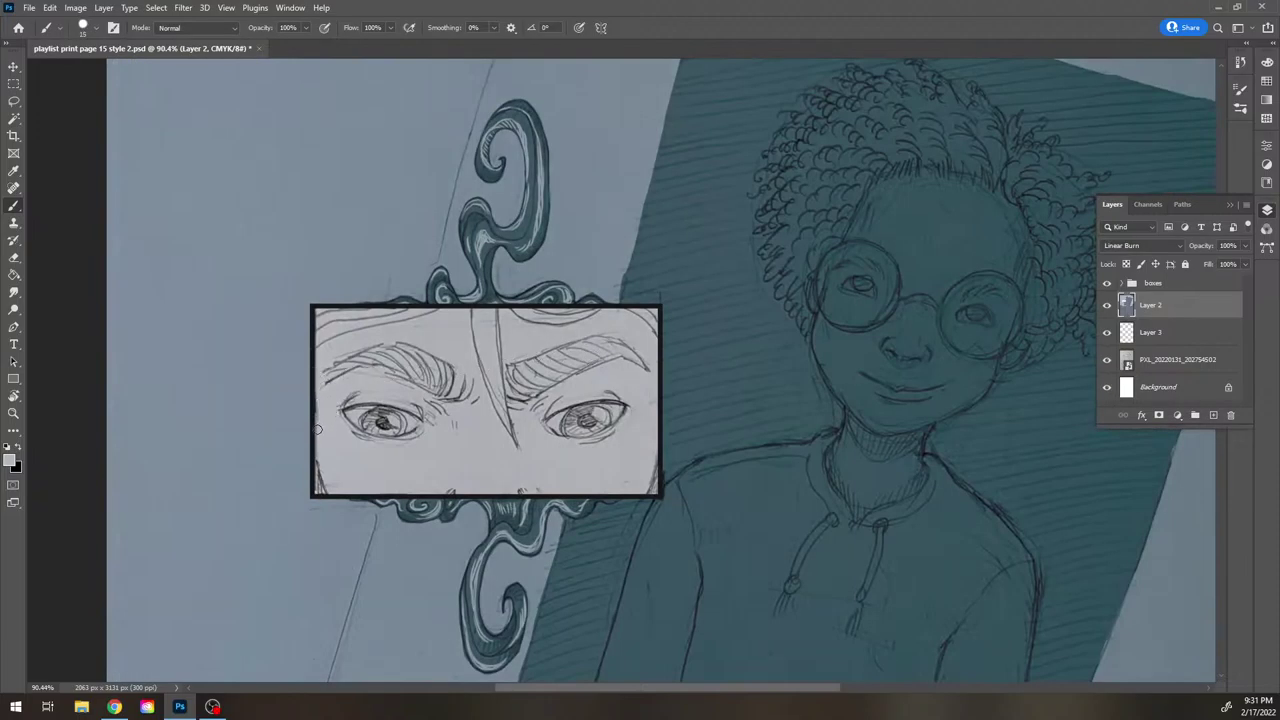
pyautogui.moveTo(318, 460); pyautogui.dragTo(328, 490)
pyautogui.moveTo(318, 432); pyautogui.dragTo(345, 496)
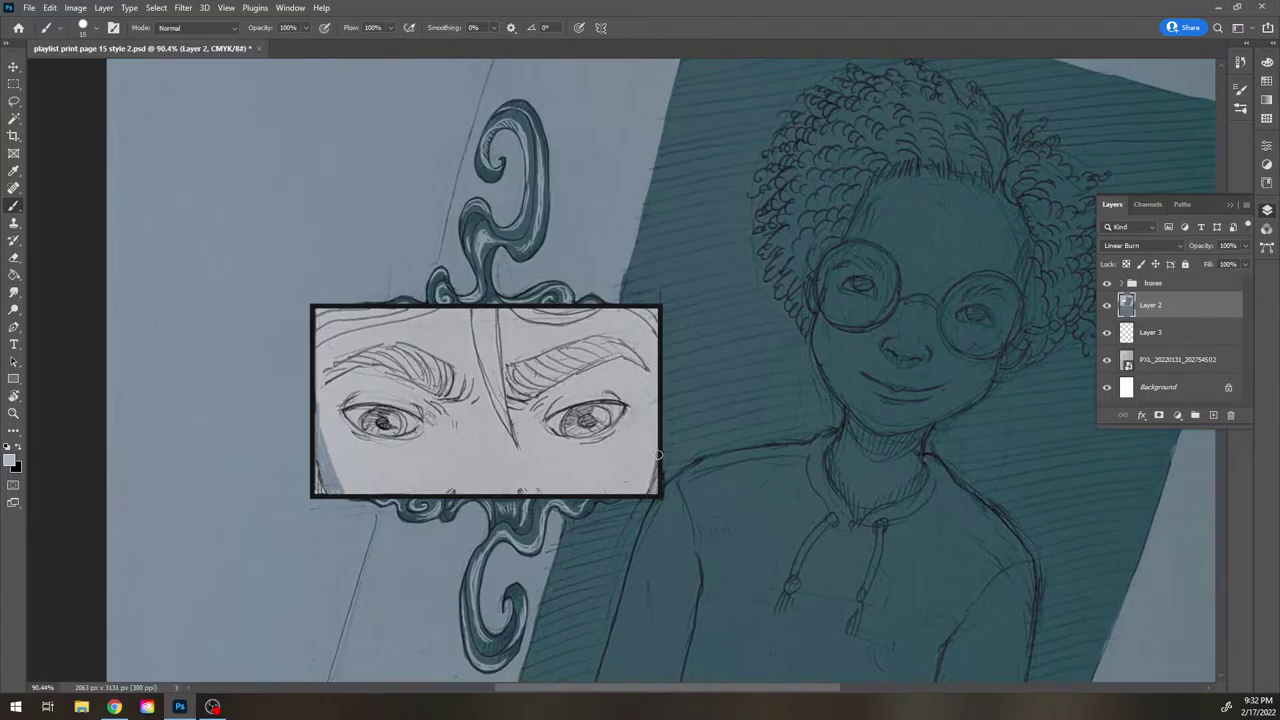
pyautogui.moveTo(658, 452); pyautogui.dragTo(643, 494)
pyautogui.moveTo(658, 440); pyautogui.dragTo(635, 486)
pyautogui.moveTo(522, 402)
pyautogui.mouseDown()
pyautogui.moveTo(545, 398)
pyautogui.moveTo(536, 410)
pyautogui.mouseUp()
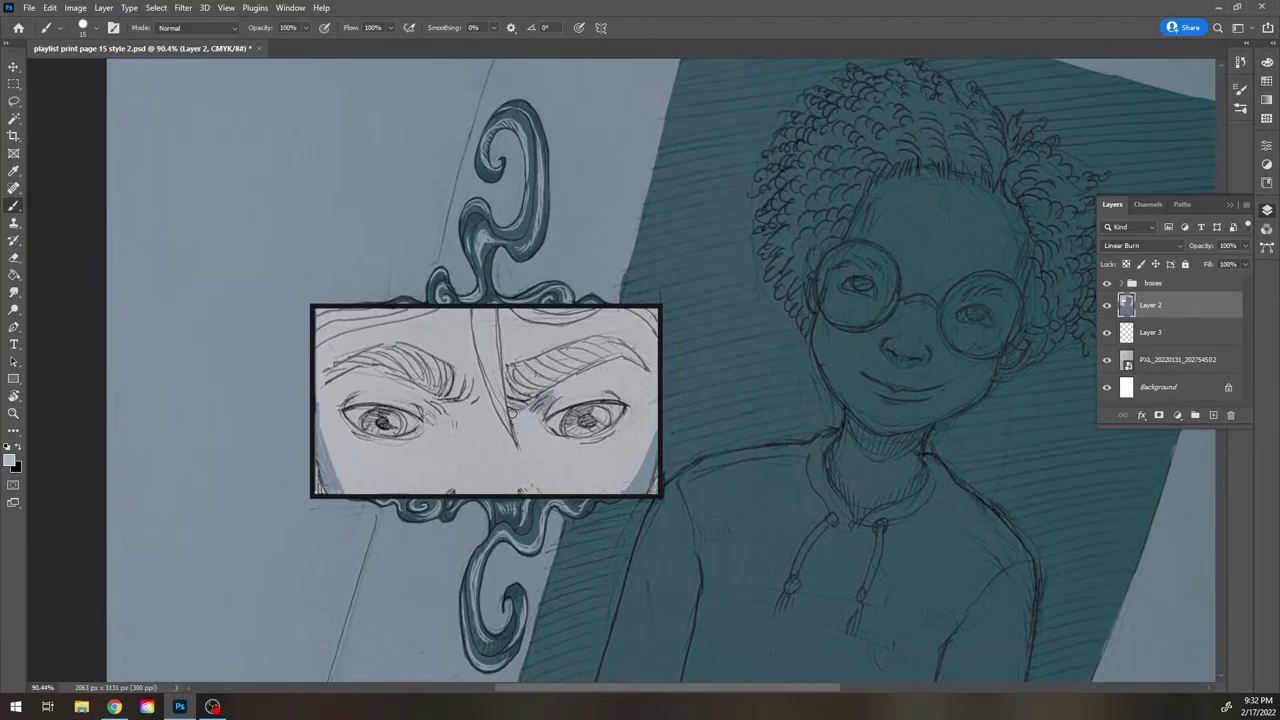
pyautogui.moveTo(428, 400)
pyautogui.mouseDown()
pyautogui.moveTo(466, 392)
pyautogui.moveTo(455, 417)
pyautogui.moveTo(444, 416)
pyautogui.moveTo(475, 396)
pyautogui.mouseUp()
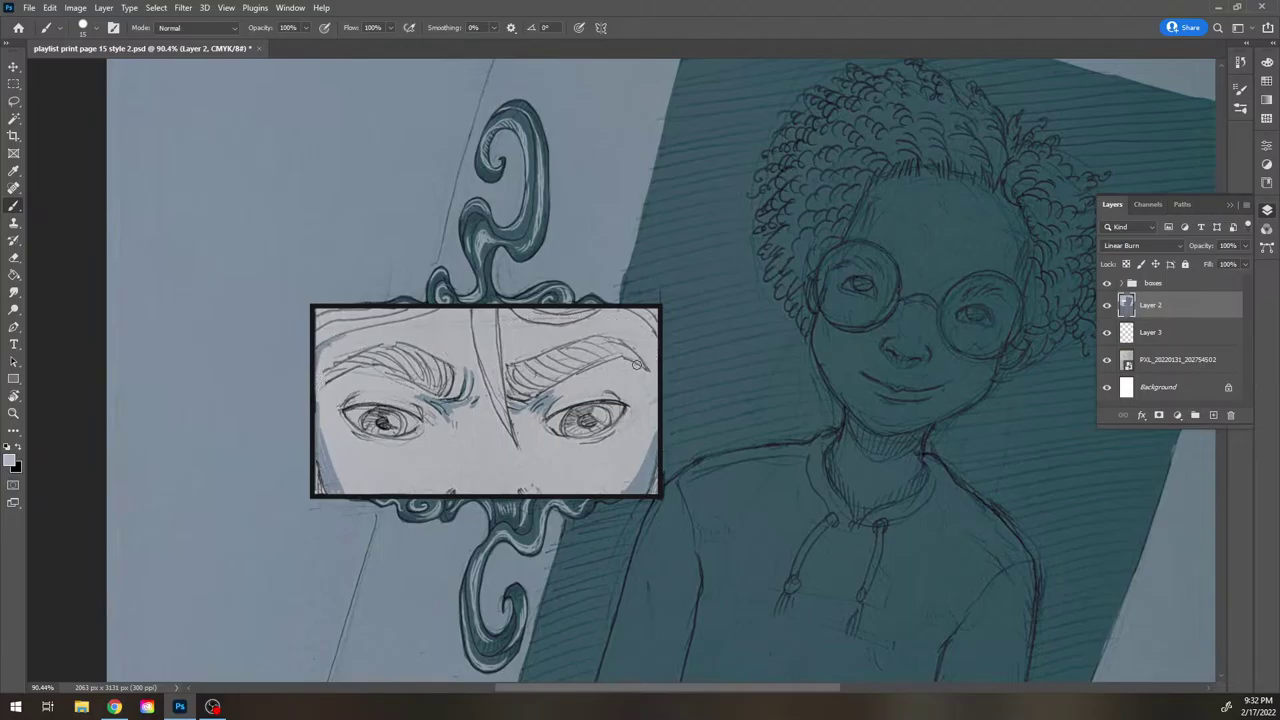
# Switch the foreground colour to white and paint the hair strand, upper hair locks and eyebrows in the eyes panel
pyautogui.click(7, 447)
pyautogui.click(17, 447)
pyautogui.hotkey('alt', 'Tab')
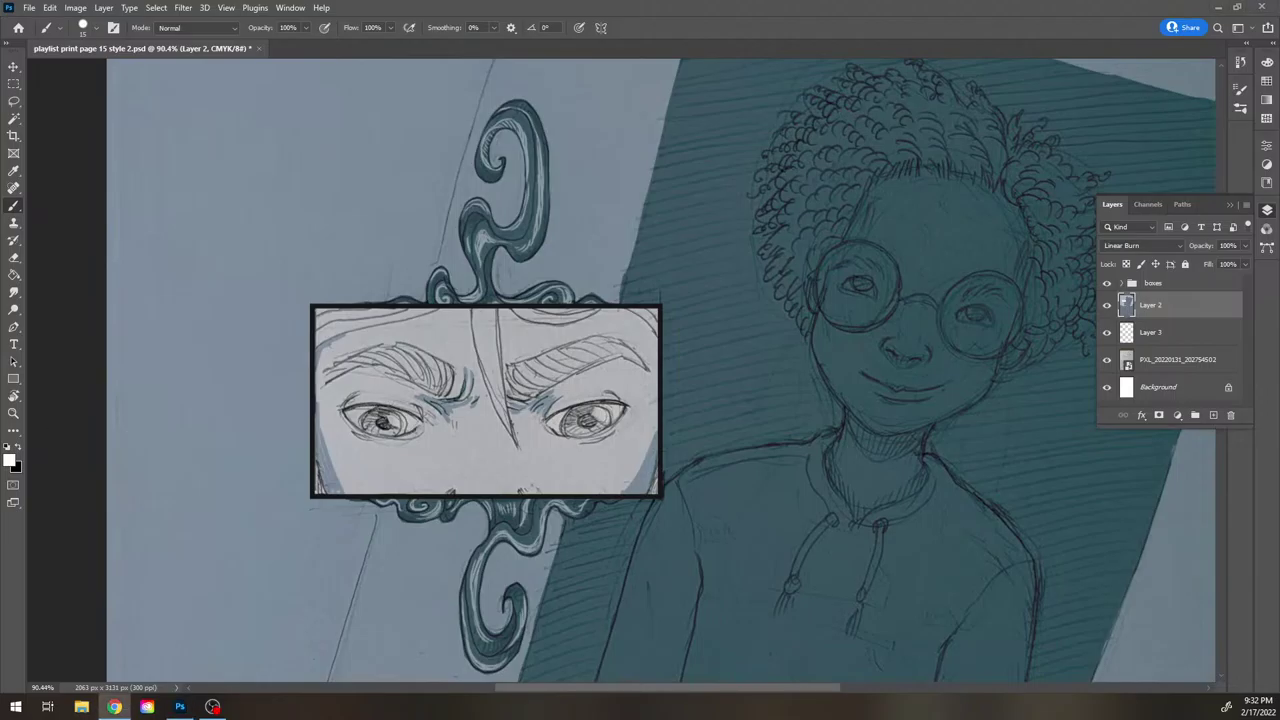
pyautogui.hotkey('alt', 'Tab')
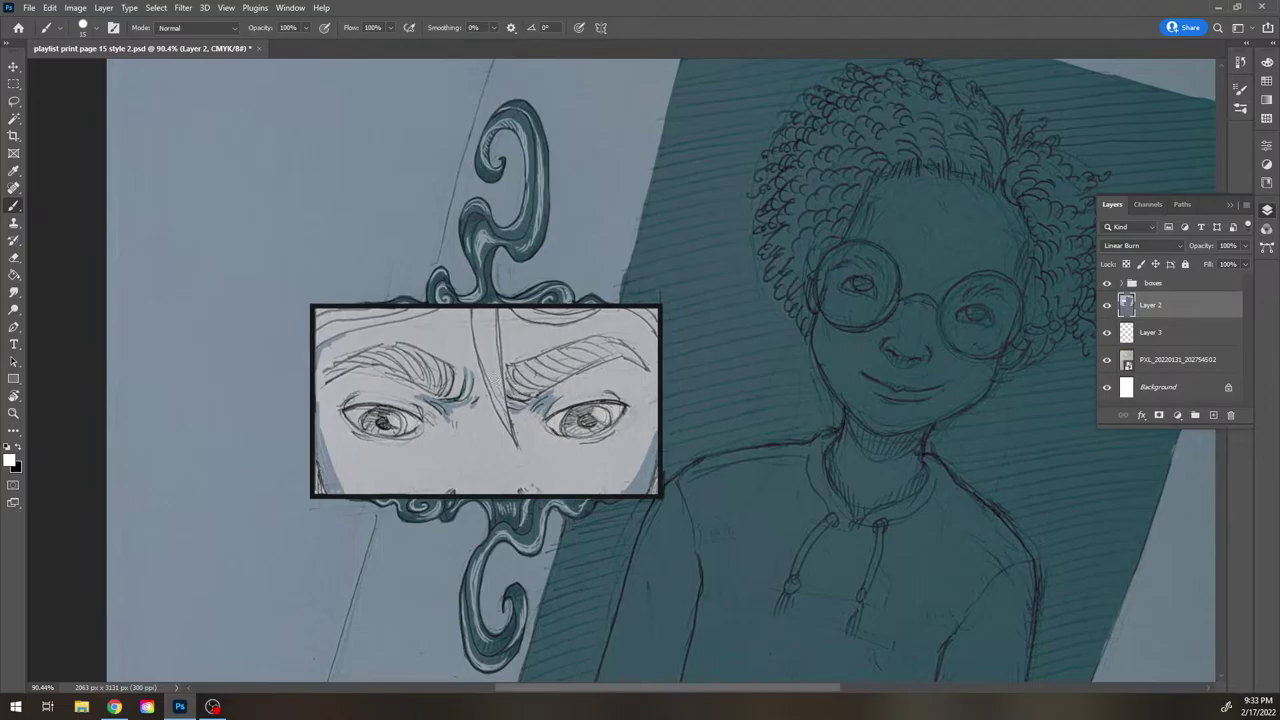
pyautogui.moveTo(489, 320); pyautogui.dragTo(491, 366)
pyautogui.moveTo(482, 320); pyautogui.dragTo(508, 424)
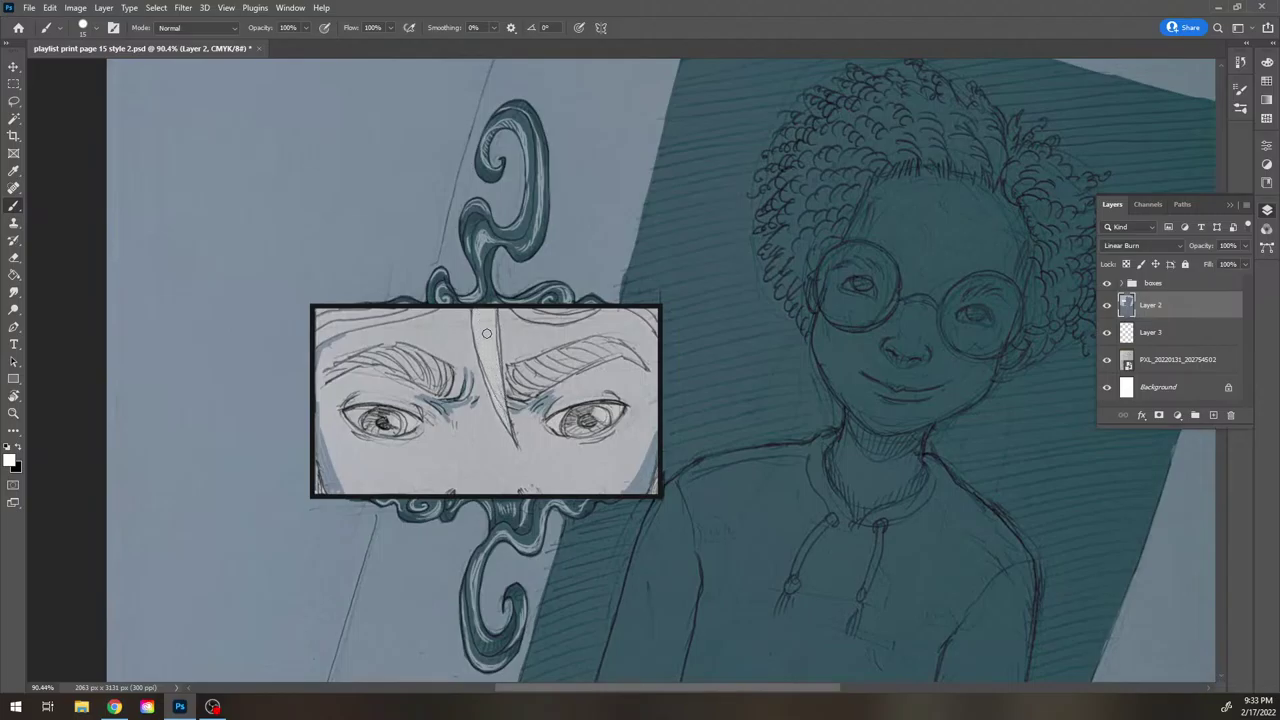
pyautogui.moveTo(334, 329)
pyautogui.mouseDown()
pyautogui.moveTo(314, 341)
pyautogui.moveTo(432, 310)
pyautogui.moveTo(327, 312)
pyautogui.moveTo(319, 334)
pyautogui.moveTo(349, 323)
pyautogui.mouseUp()
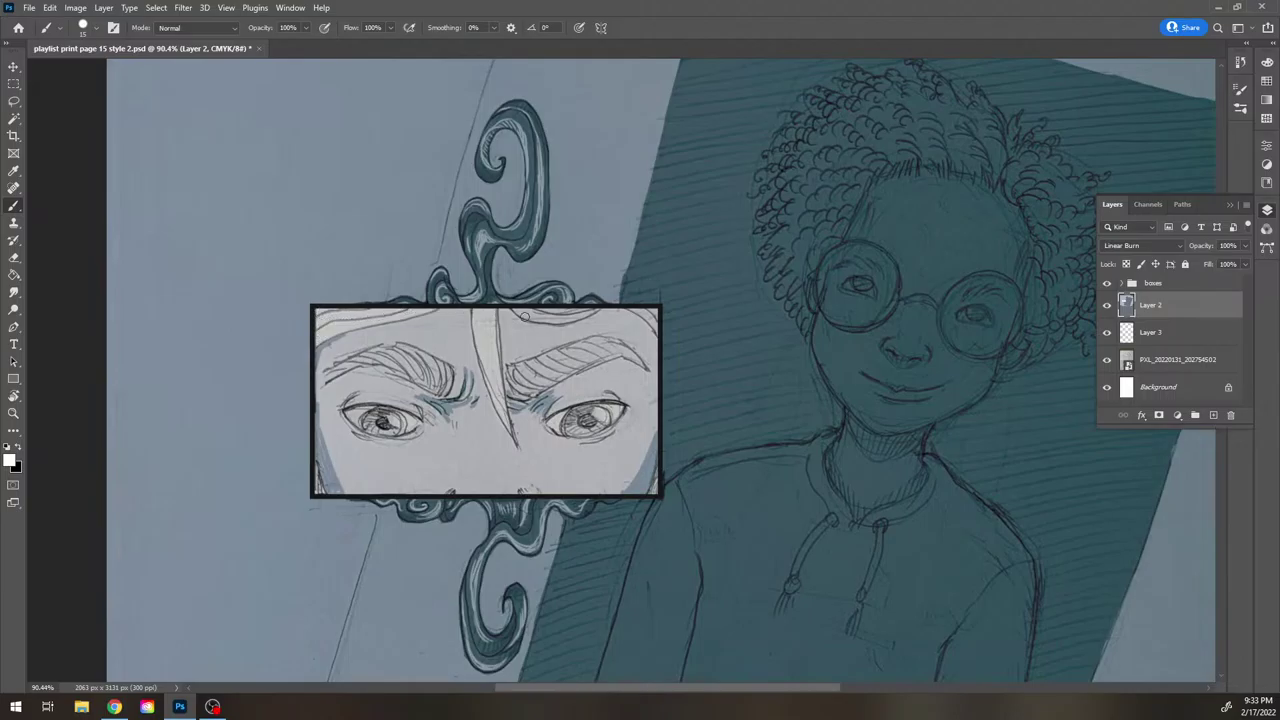
pyautogui.moveTo(520, 311)
pyautogui.mouseDown()
pyautogui.moveTo(560, 322)
pyautogui.moveTo(588, 312)
pyautogui.moveTo(549, 308)
pyautogui.mouseUp()
pyautogui.moveTo(633, 310)
pyautogui.mouseDown()
pyautogui.moveTo(655, 331)
pyautogui.moveTo(654, 308)
pyautogui.mouseUp()
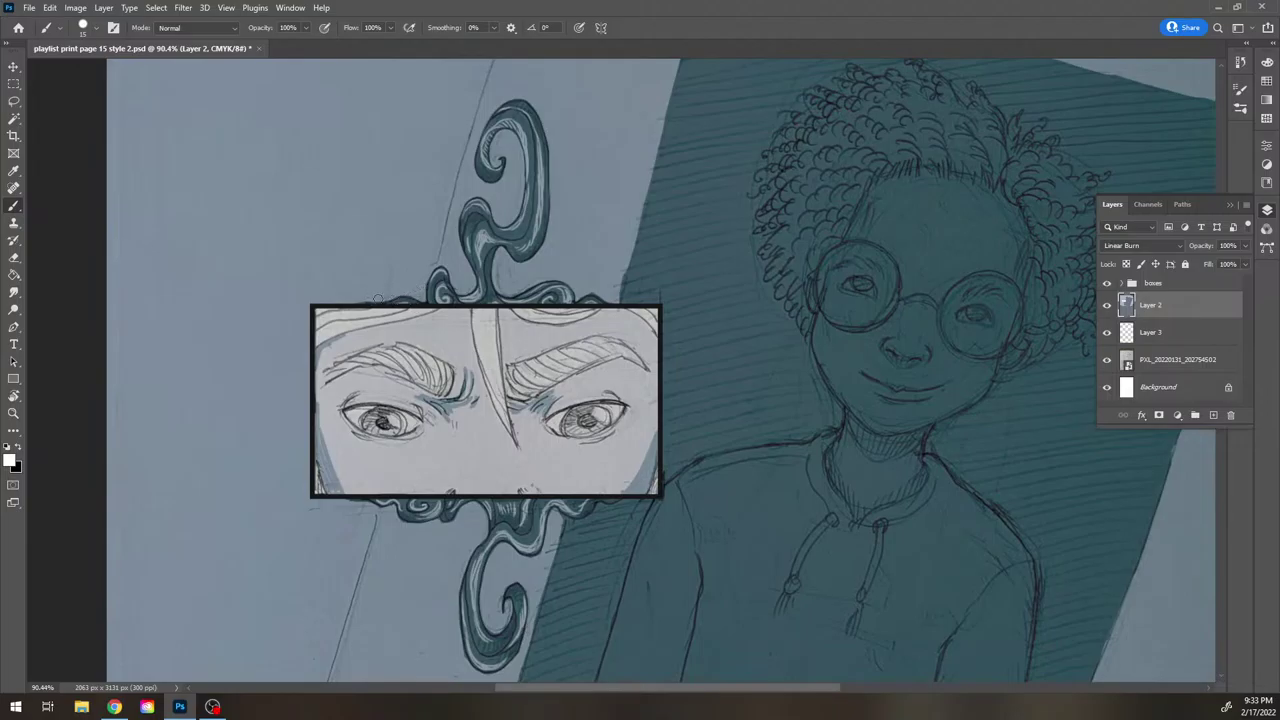
# Save the comic page file with the finished eyes panel
pyautogui.click(14, 413)
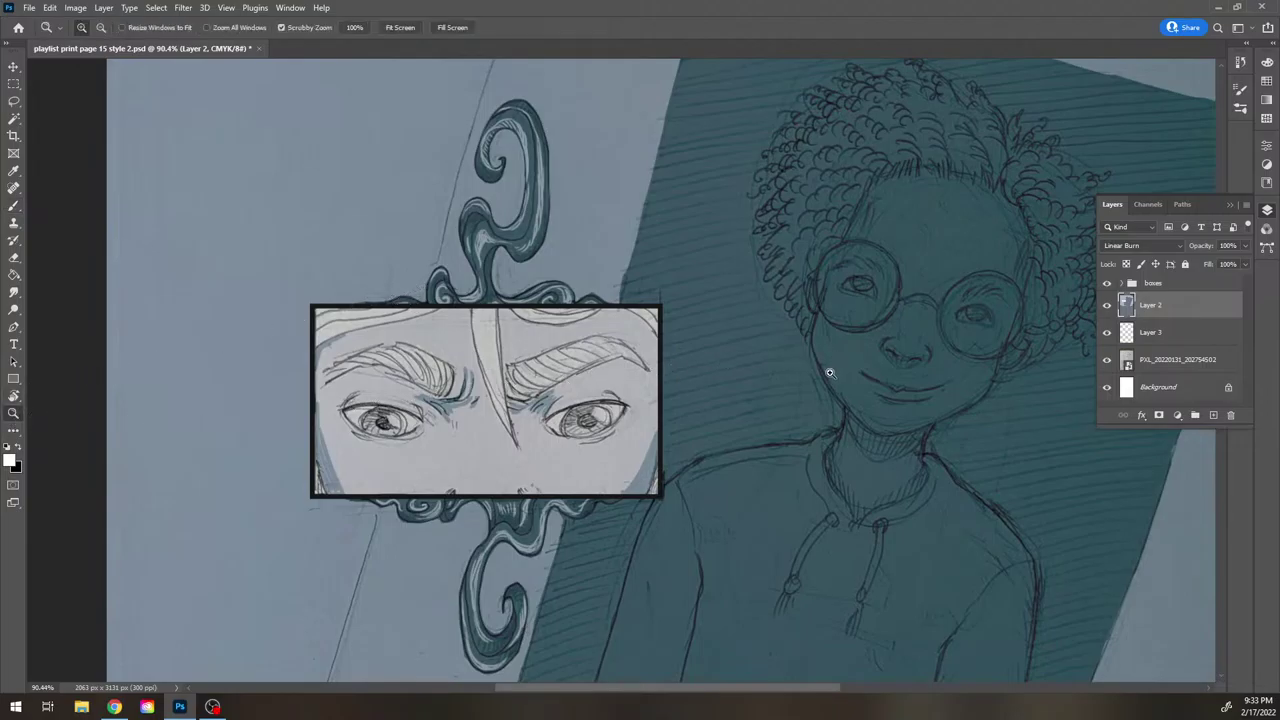
pyautogui.moveTo(815, 395); pyautogui.dragTo(730, 398)
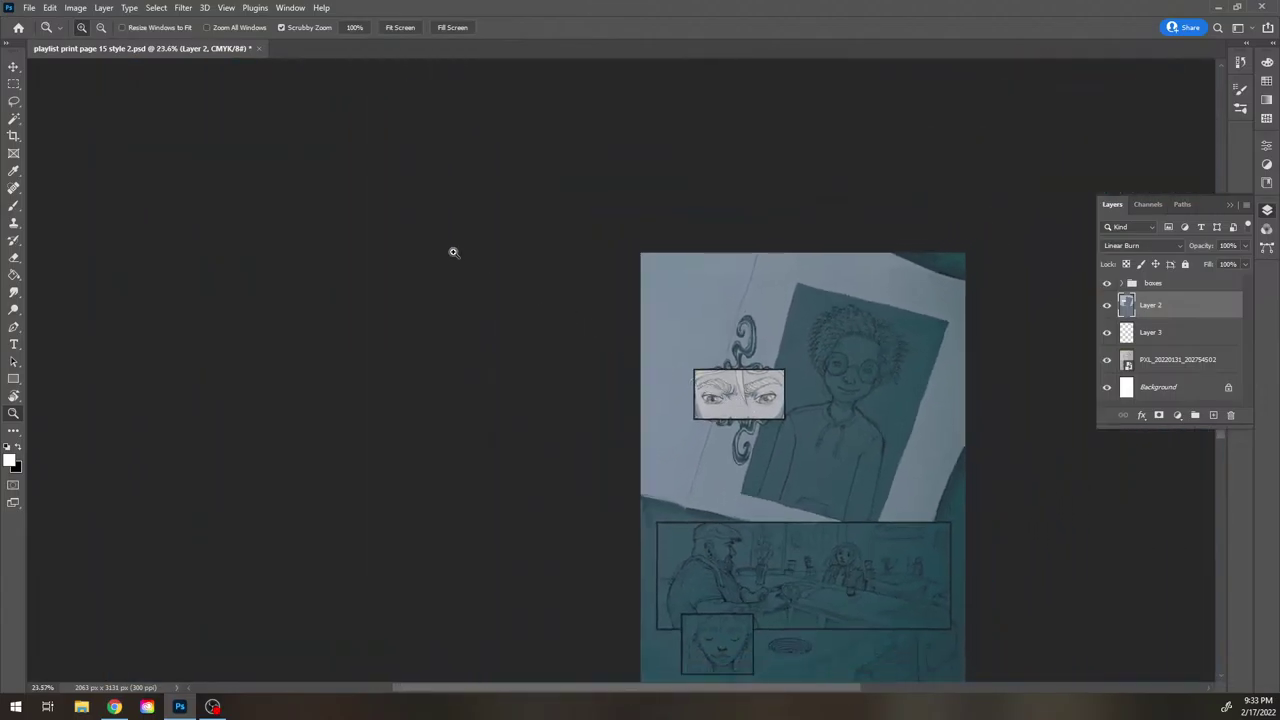
pyautogui.click(29, 7)
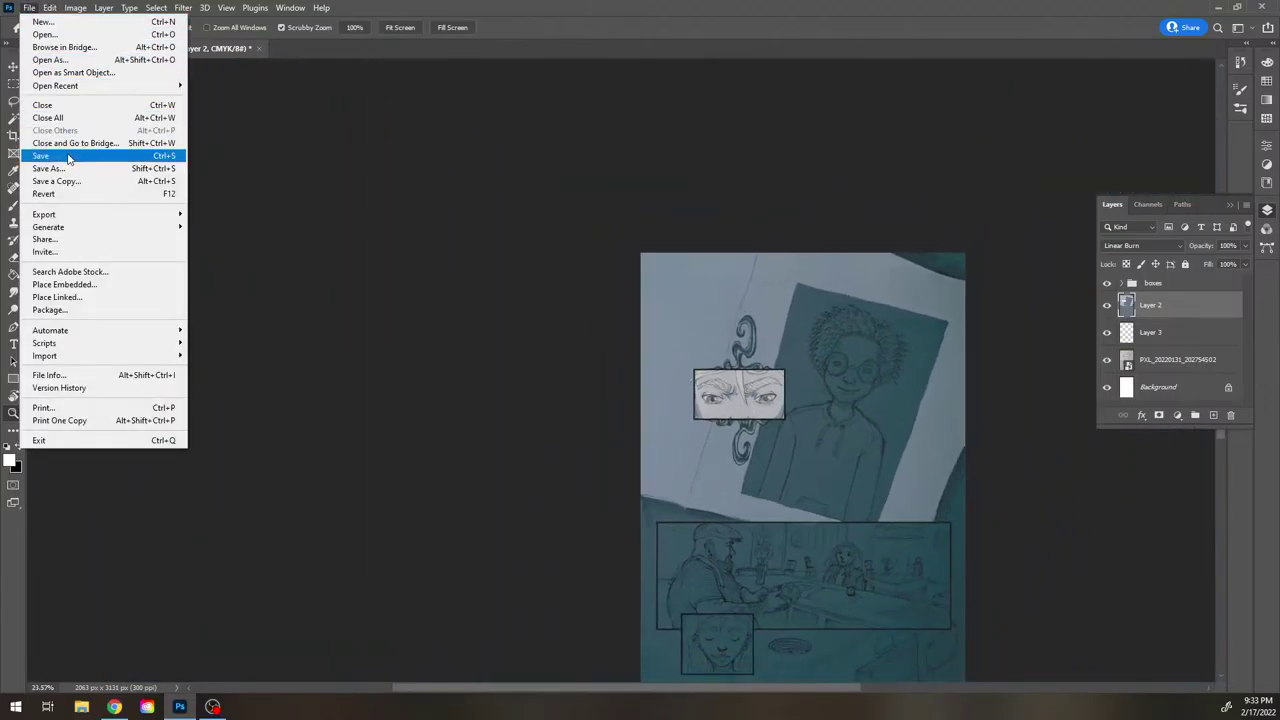
pyautogui.click(68, 156)
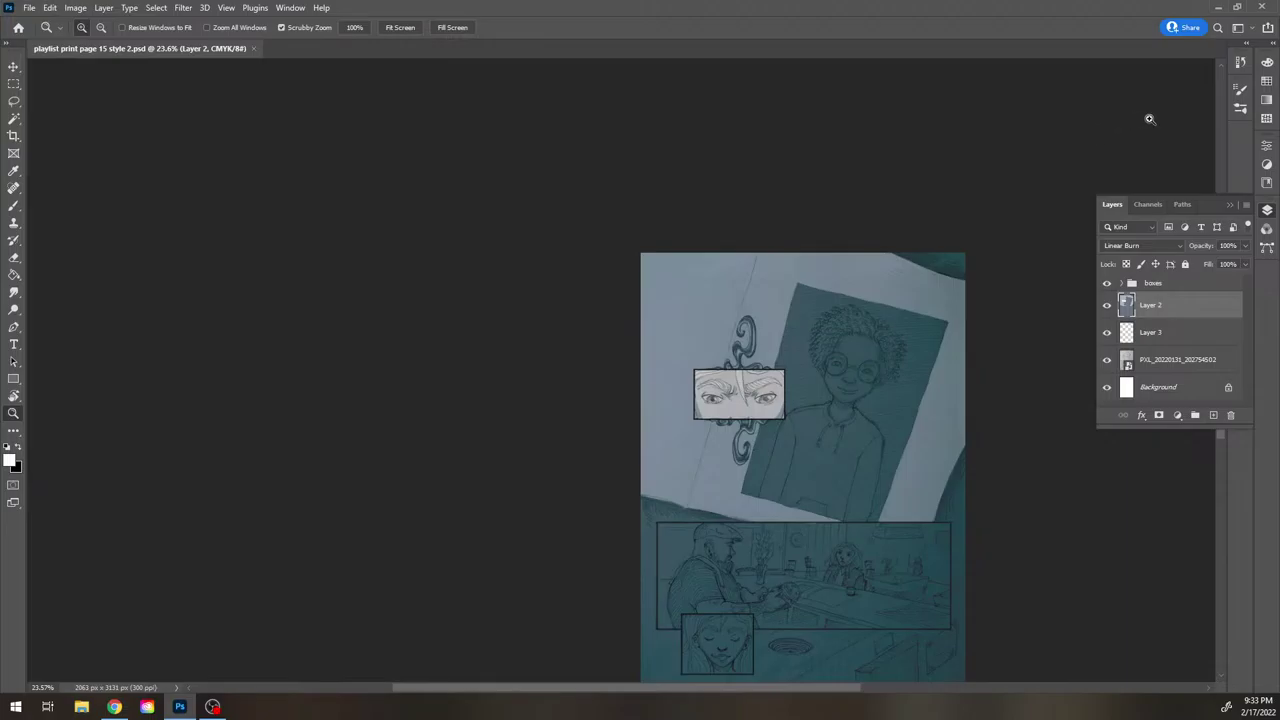